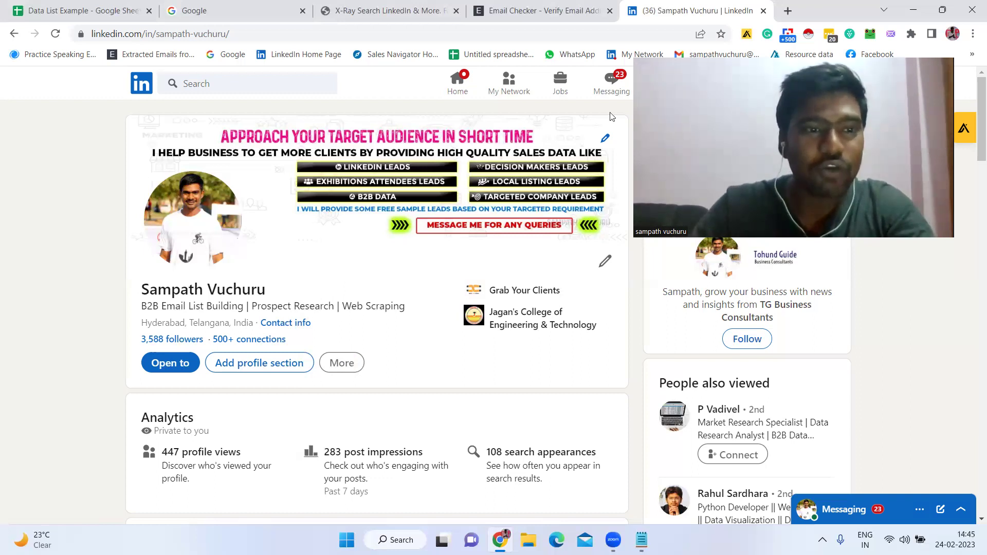
Step: Review the sample lead lists in the Data List Example spreadsheet, from B2B and local business to investor and Instagram data
key("ctrl+1")
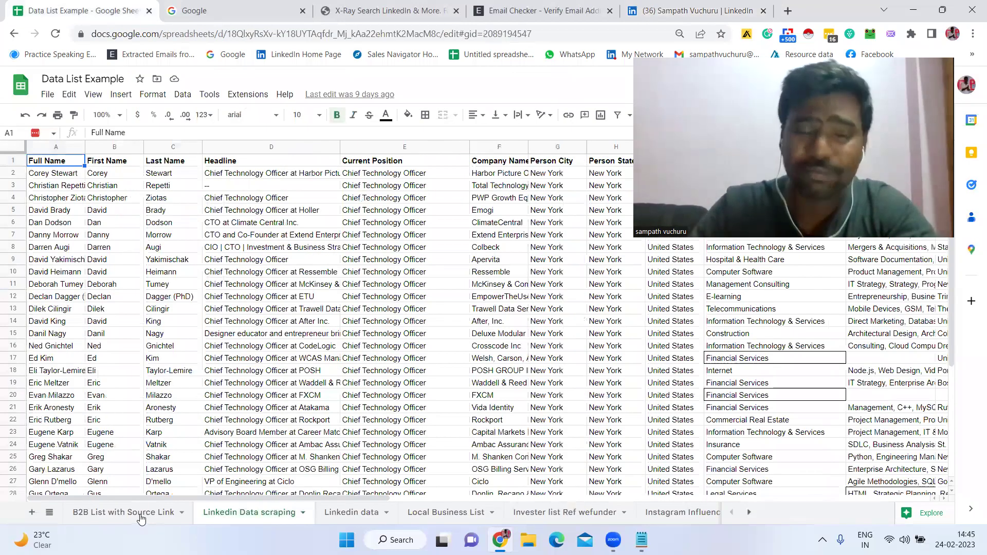
left_click(142, 516)
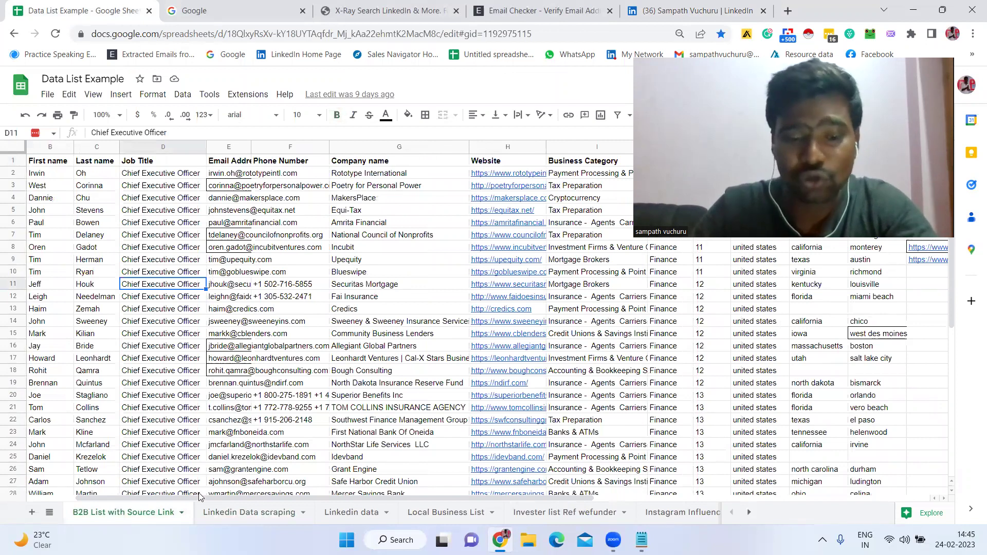
left_click(408, 513)
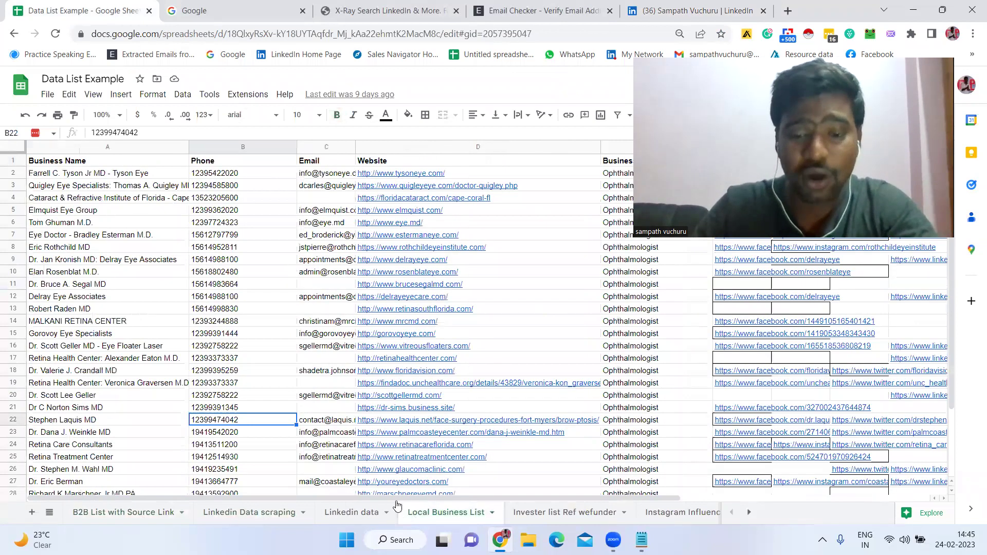
double_click(552, 512)
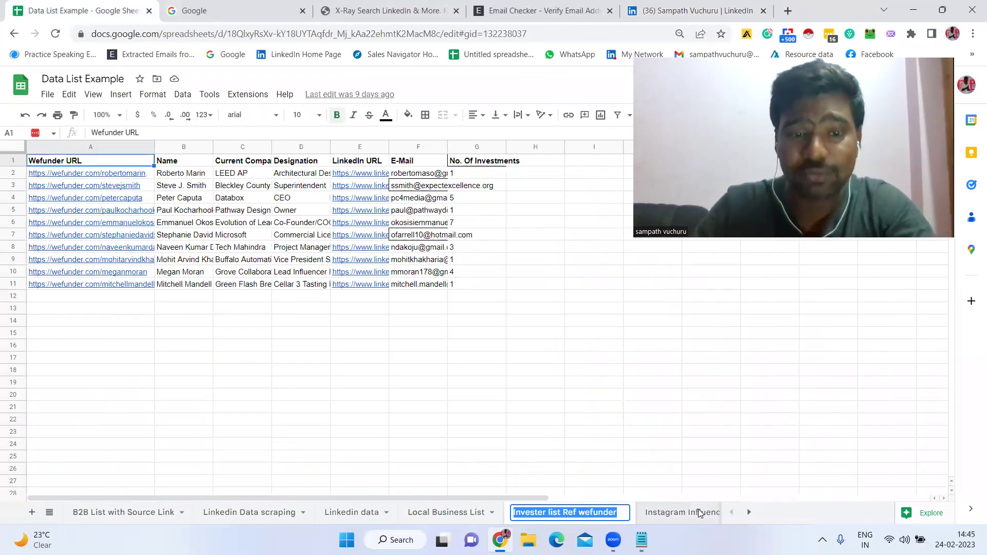
left_click(699, 513)
scroll(688, 513, "down", 5)
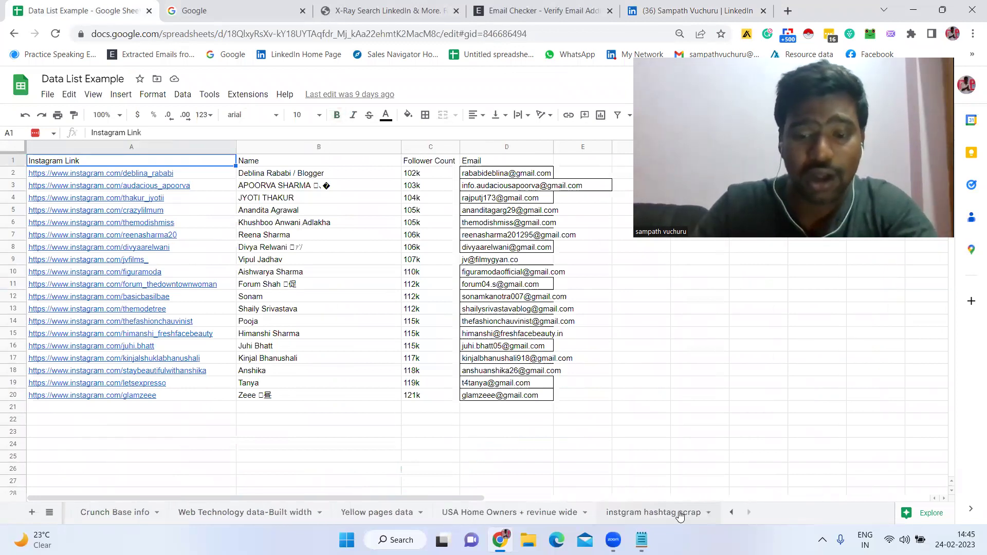
left_click(678, 513)
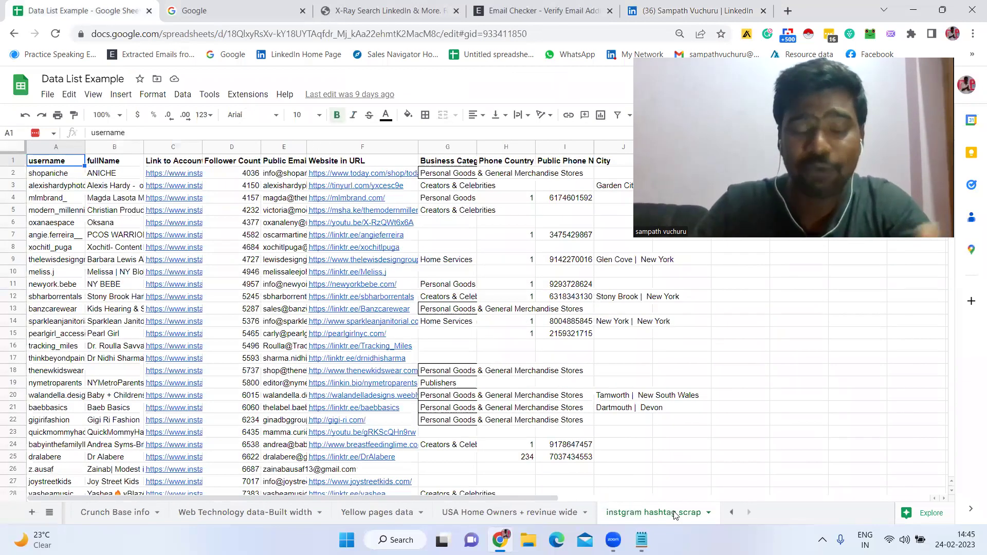
scroll(673, 512, "up", 10)
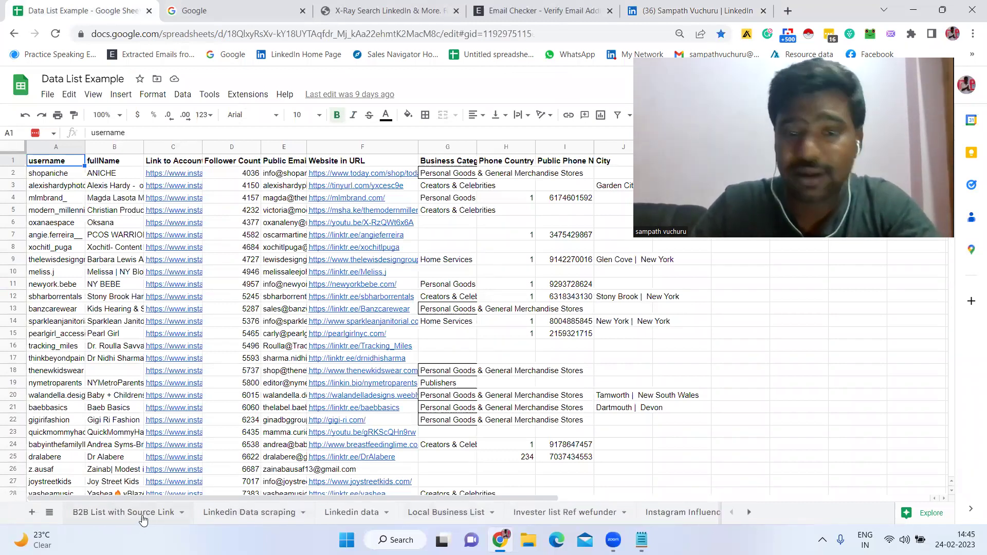
left_click(145, 513)
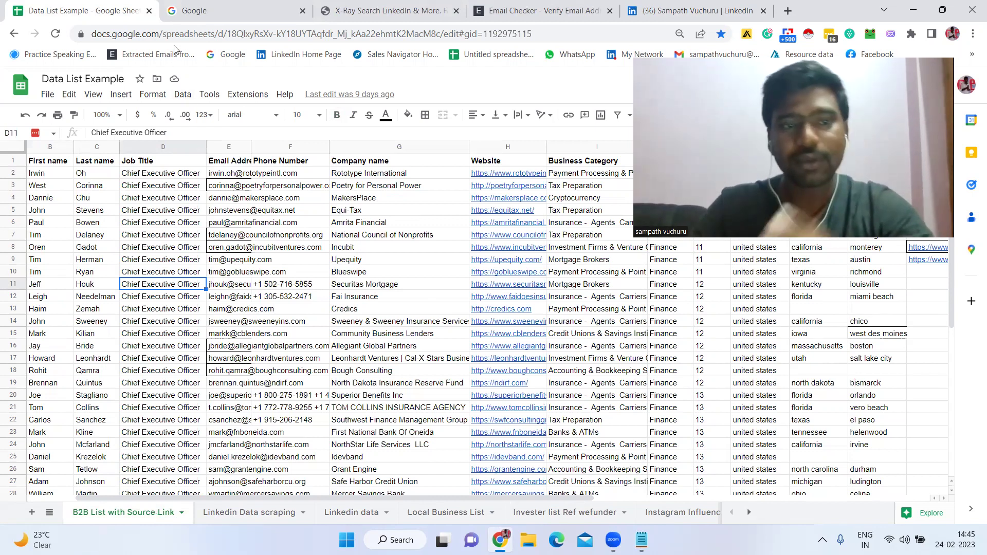
Step: Look over the banner and headline of the LinkedIn profile page
left_click(182, 10)
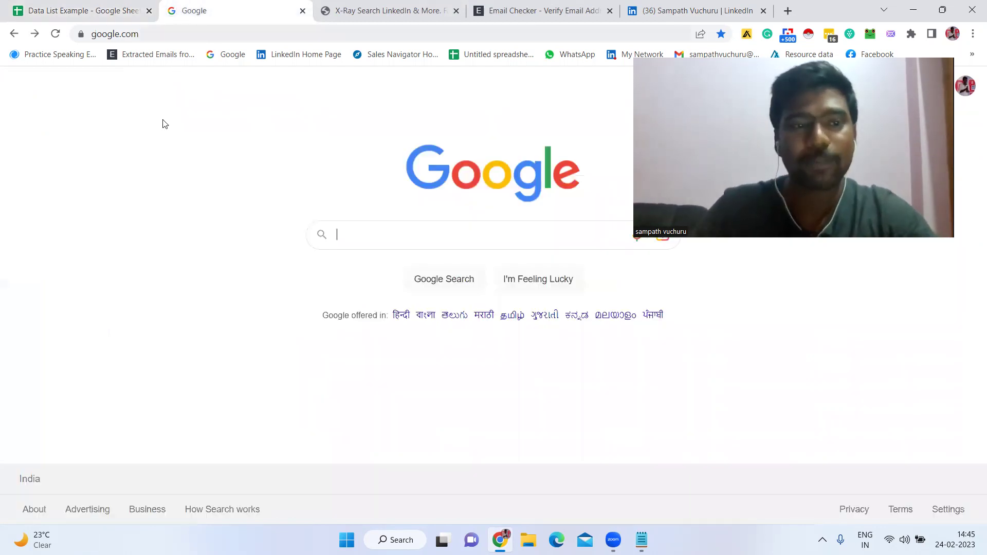
left_click(672, 6)
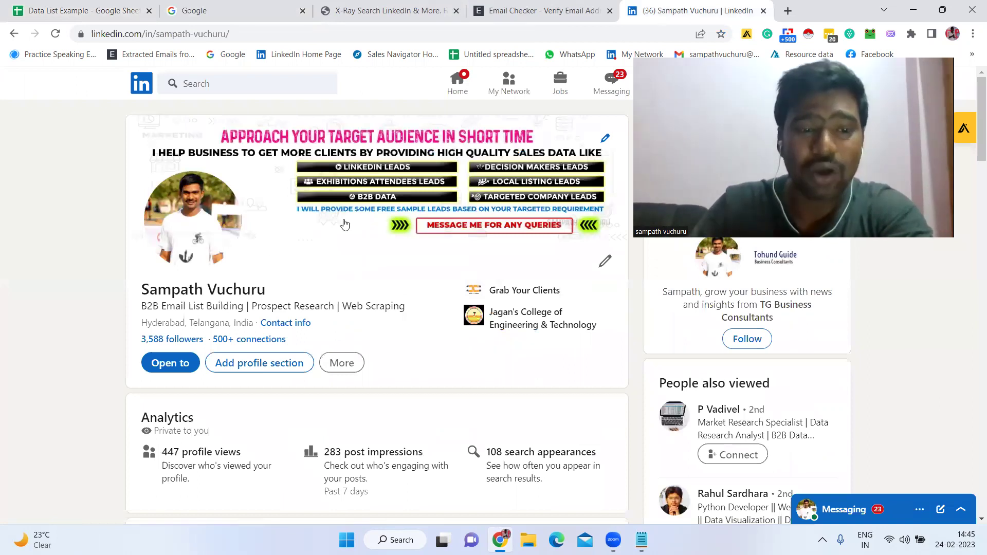
scroll(339, 222, "down", 2)
scroll(337, 223, "up", 2)
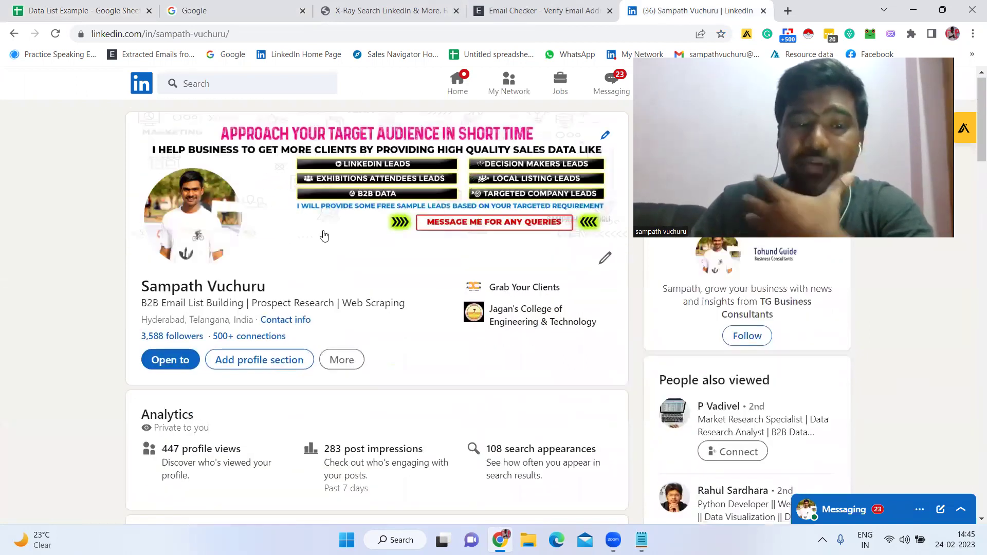
scroll(324, 236, "up", 1)
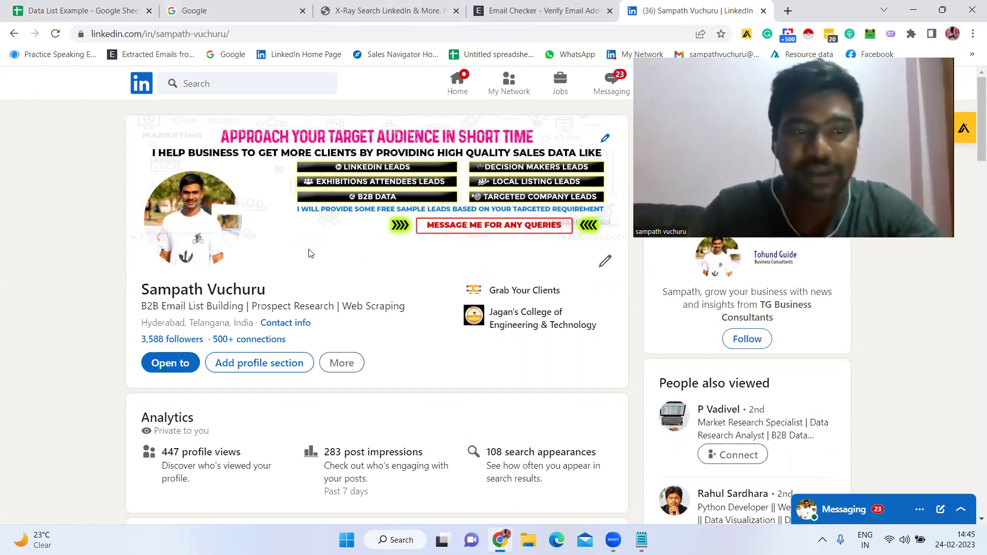
Step: Return to the Google homepage and open its search settings
left_click(226, 12)
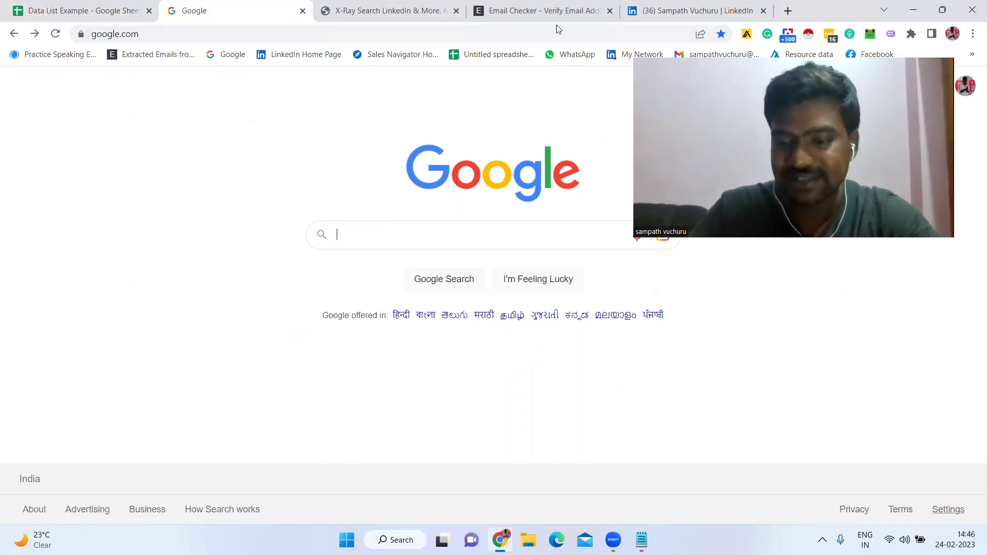
key("shift+Tab")
key("Return")
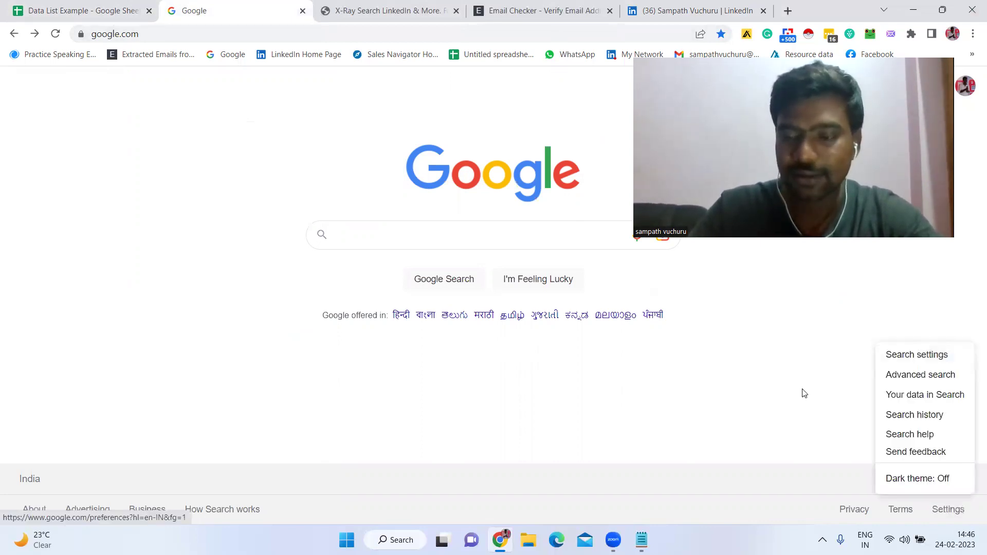
left_click(899, 362)
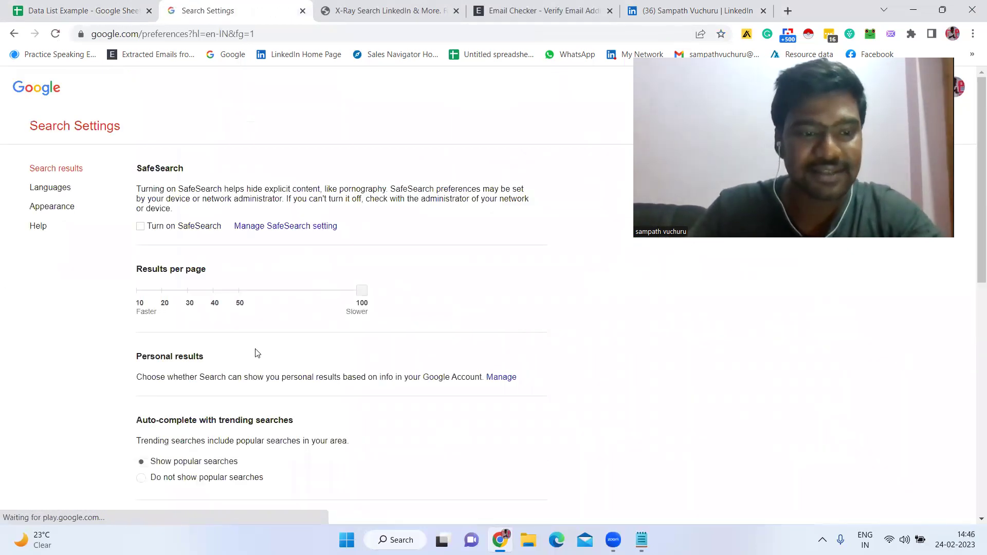
Step: Set the number of Google search results per page to 30
triple_click(156, 270)
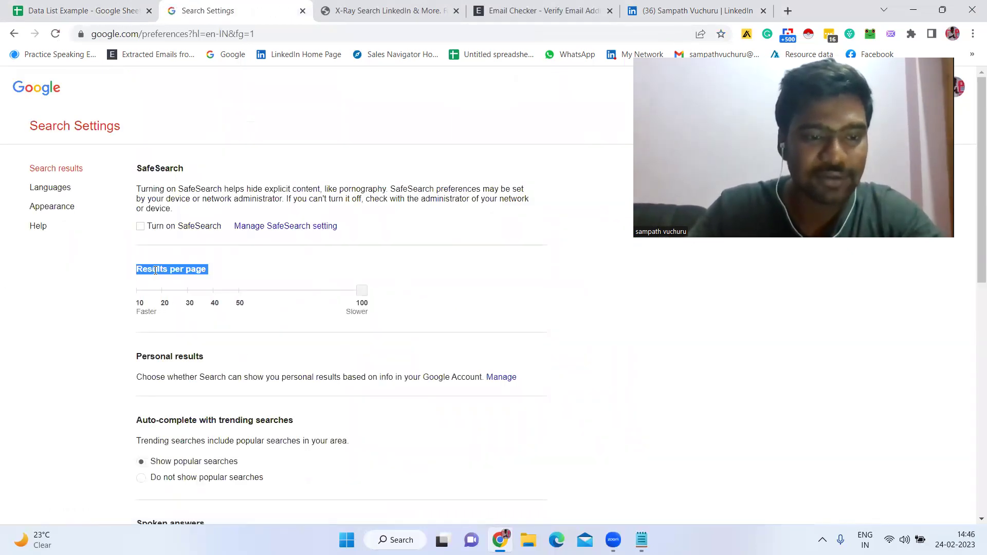
left_click(134, 298)
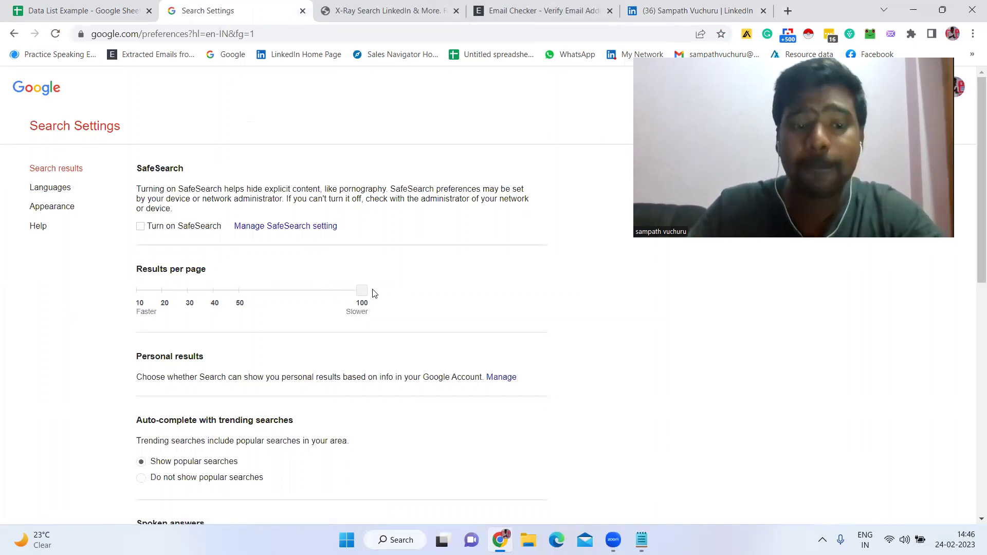
scroll(460, 279, "down", 10)
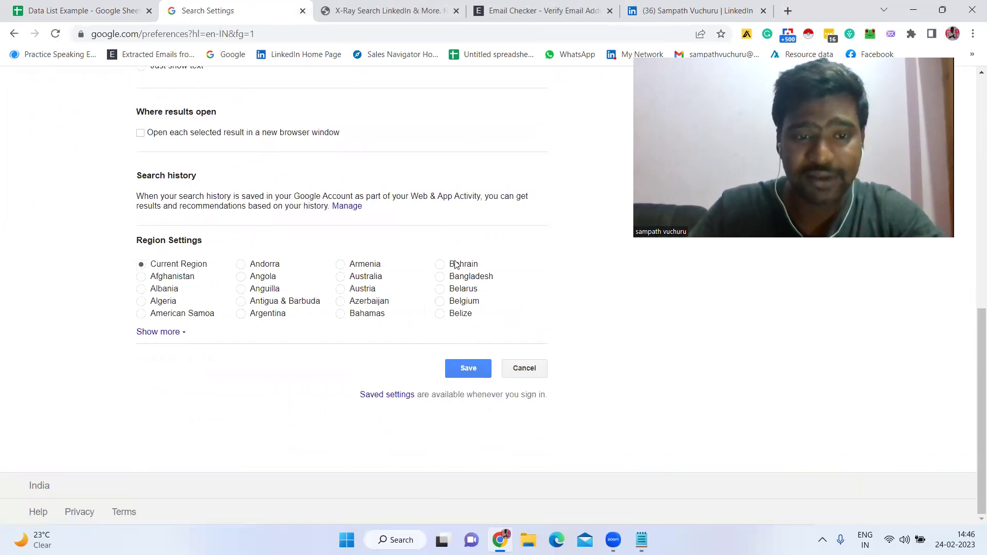
scroll(455, 265, "up", 10)
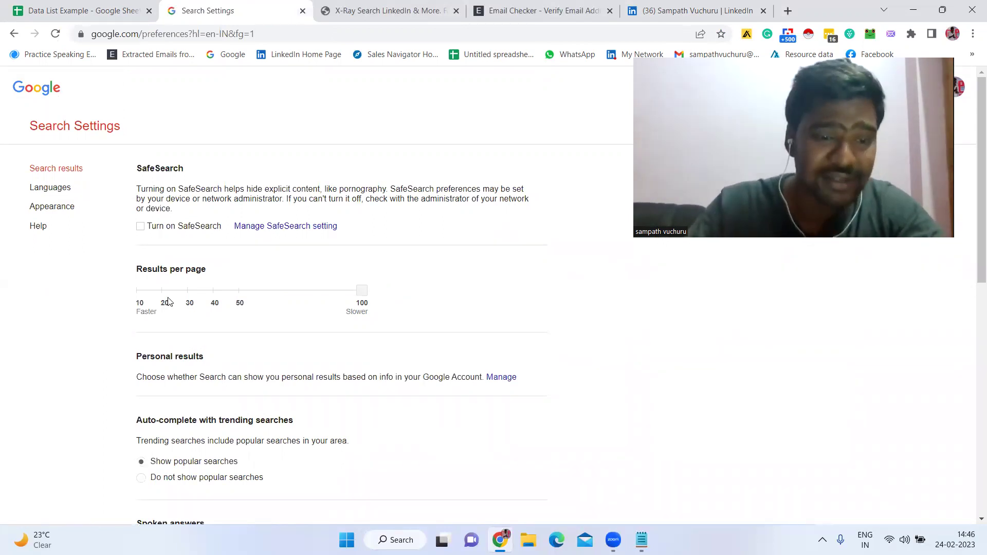
scroll(175, 300, "down", 4)
scroll(175, 300, "up", 4)
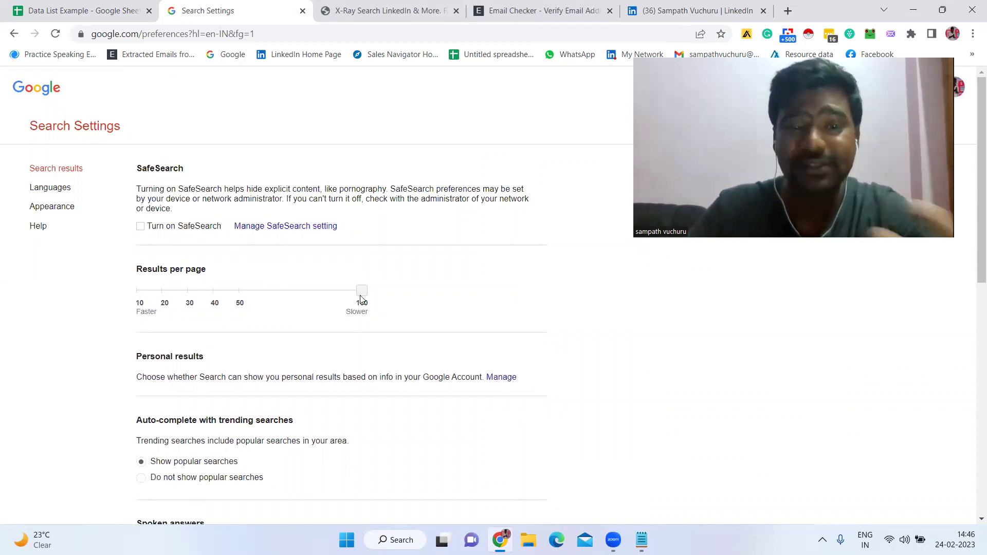
key("Home")
key("Right")
key("Right")
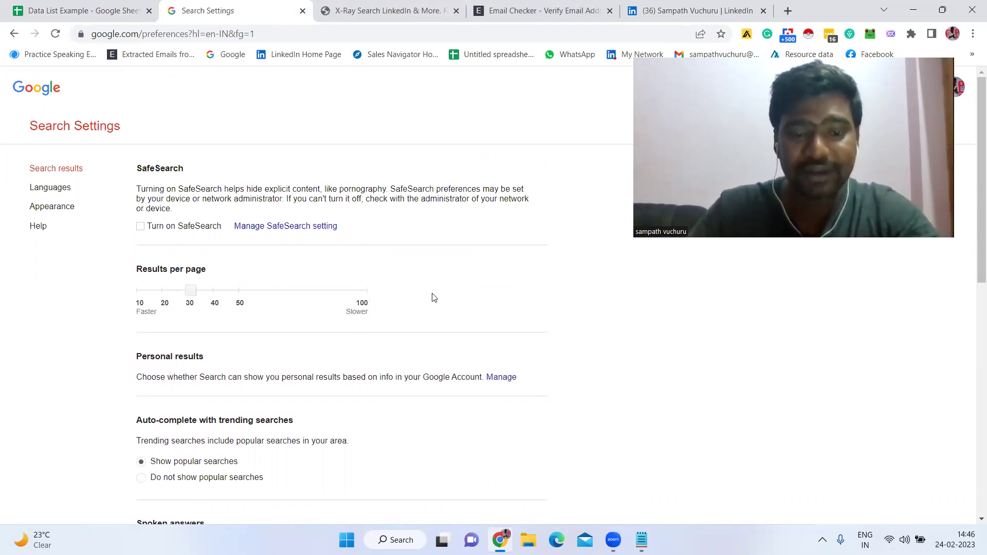
scroll(367, 294, "down", 10)
left_click(482, 359)
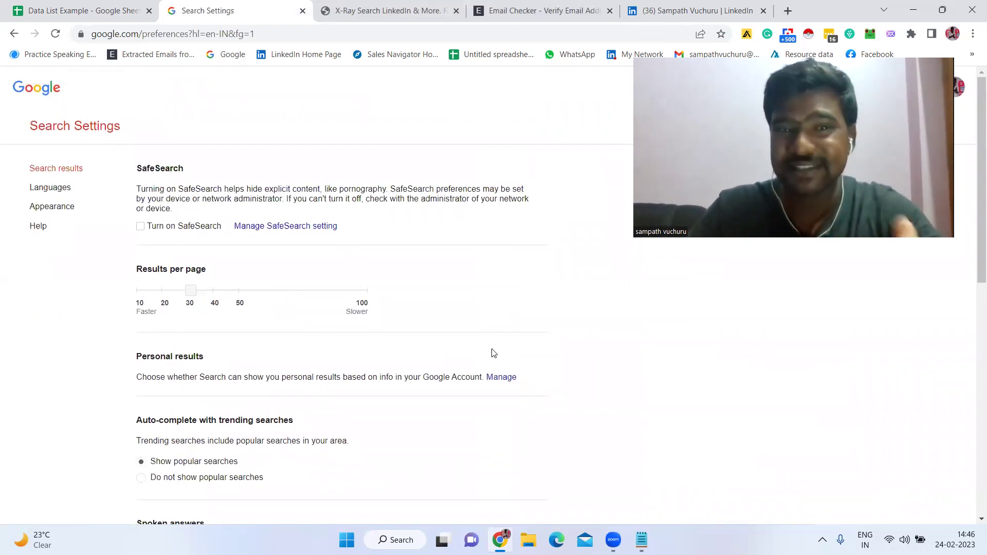
Step: Switch to the Recruit'em X-Ray Search site and examine its LinkedIn profile search form and supported platforms
left_click(367, 11)
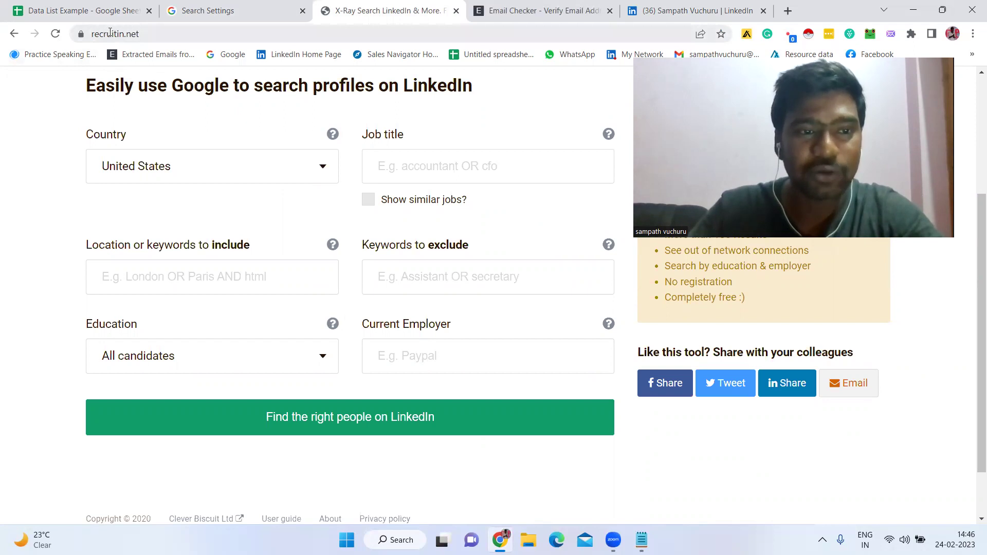
left_click(129, 33)
left_click_drag(136, 34, 204, 111)
scroll(44, 93, "up", 5)
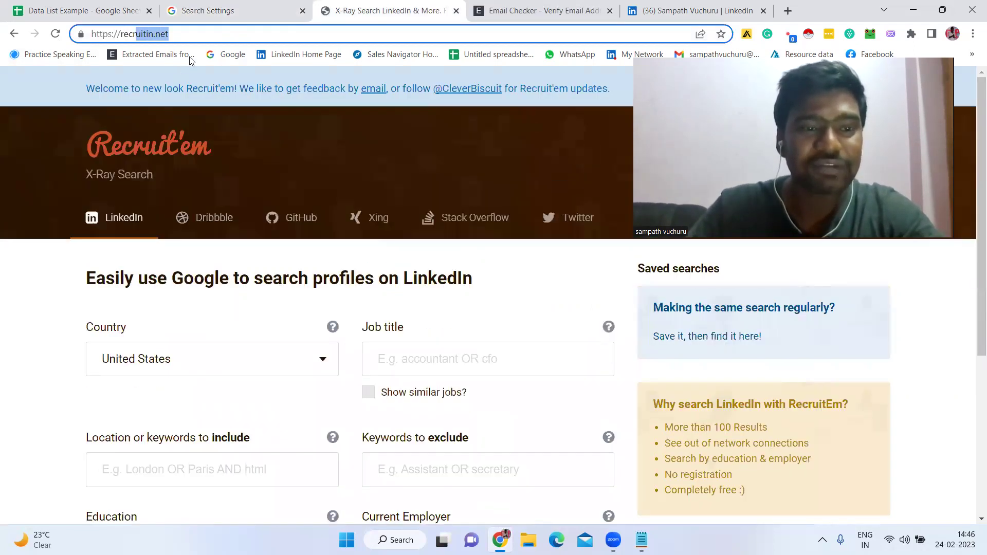
scroll(189, 148, "down", 5)
left_click(166, 94)
left_click_drag(84, 88, 474, 91)
left_click(368, 94)
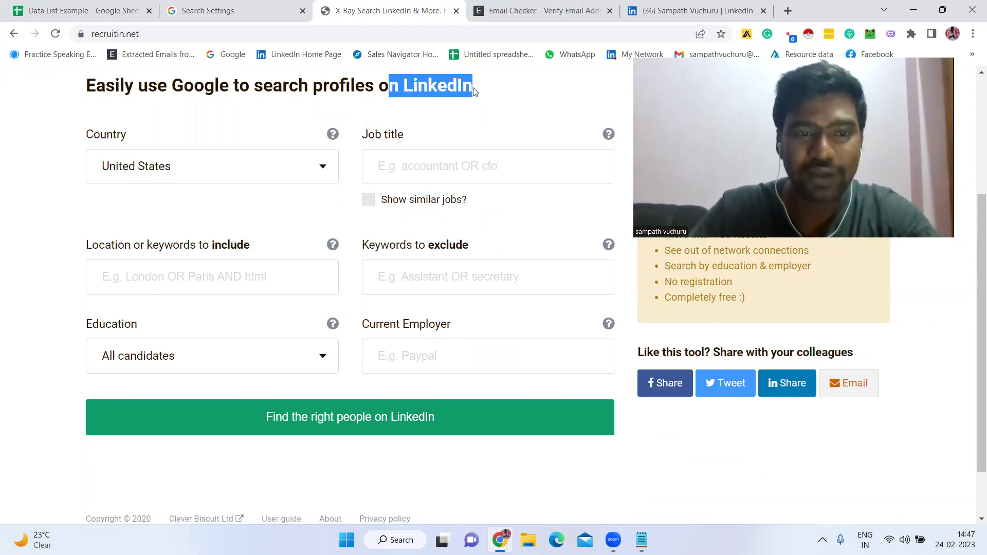
scroll(165, 257, "up", 3)
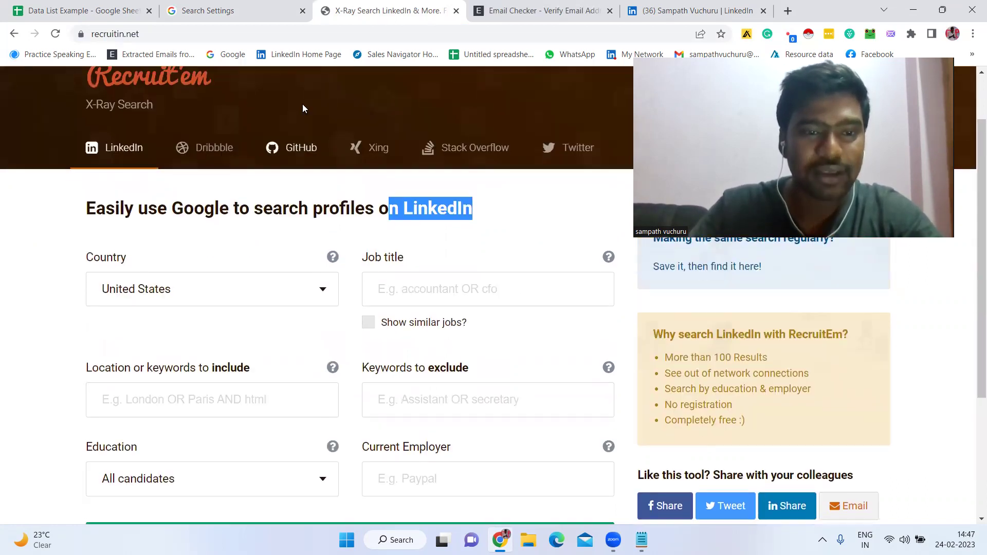
scroll(225, 232, "down", 3)
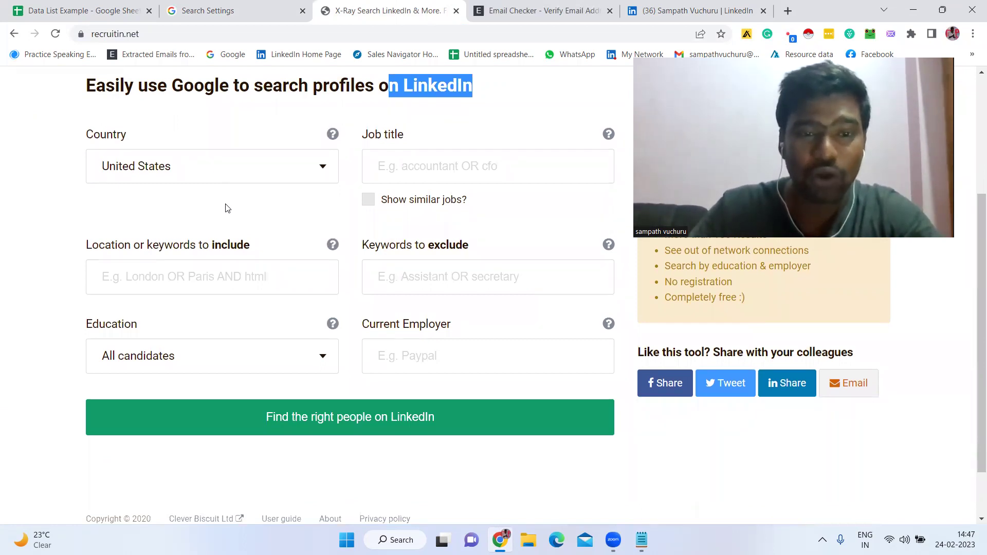
double_click(104, 135)
scroll(150, 137, "up", 3)
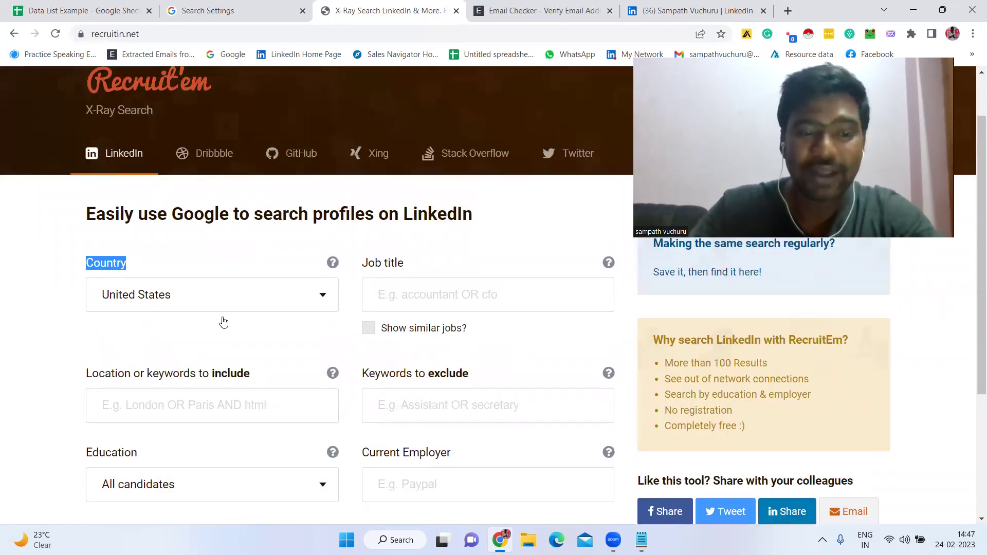
scroll(220, 322, "down", 4)
scroll(229, 190, "up", 1)
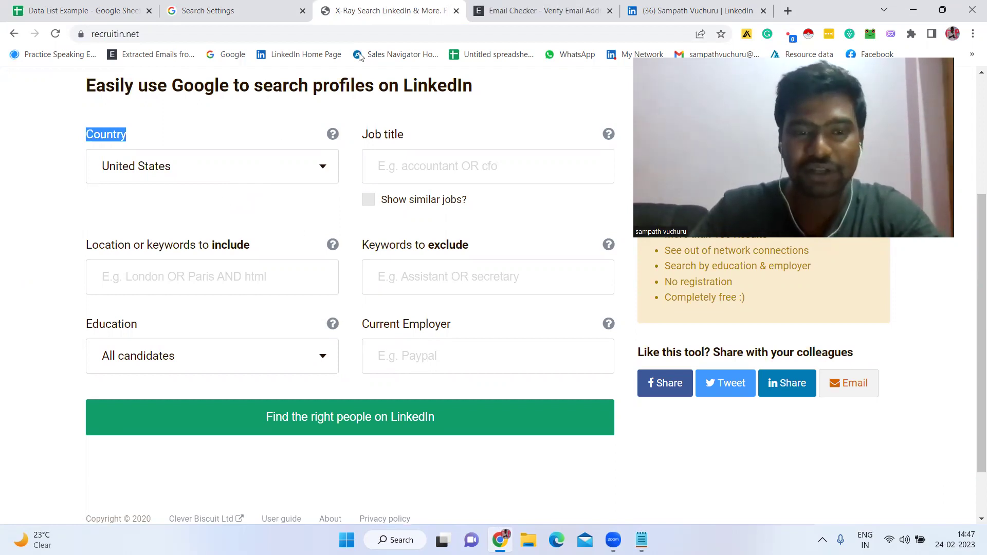
left_click(240, 121)
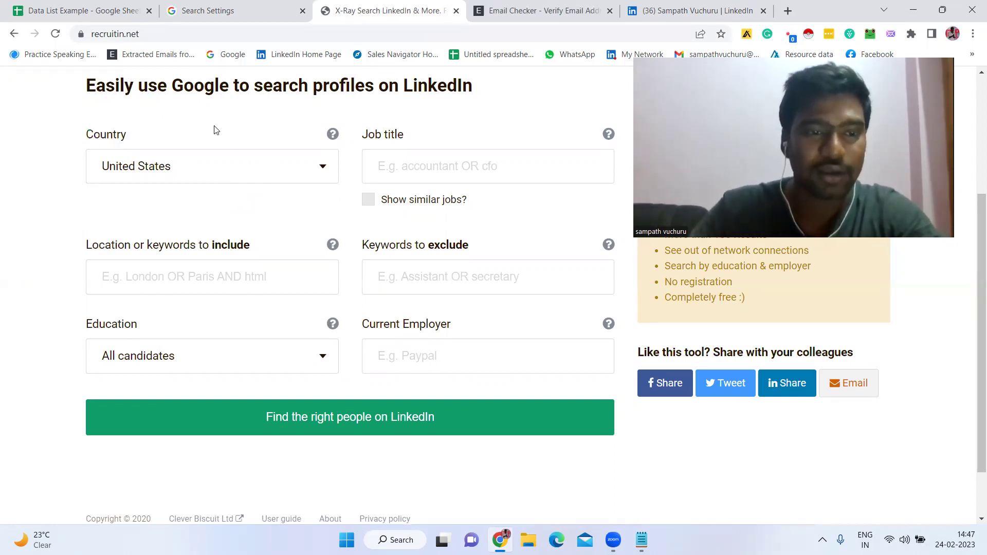
Step: Choose United States as the country for the LinkedIn profile search
right_click(97, 132)
left_click(72, 144)
left_click(188, 169)
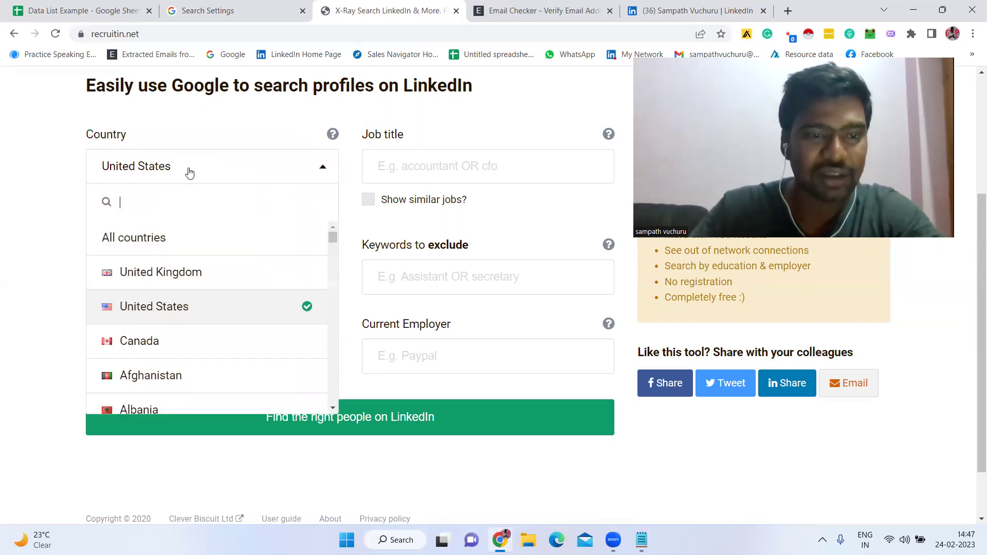
left_click(165, 306)
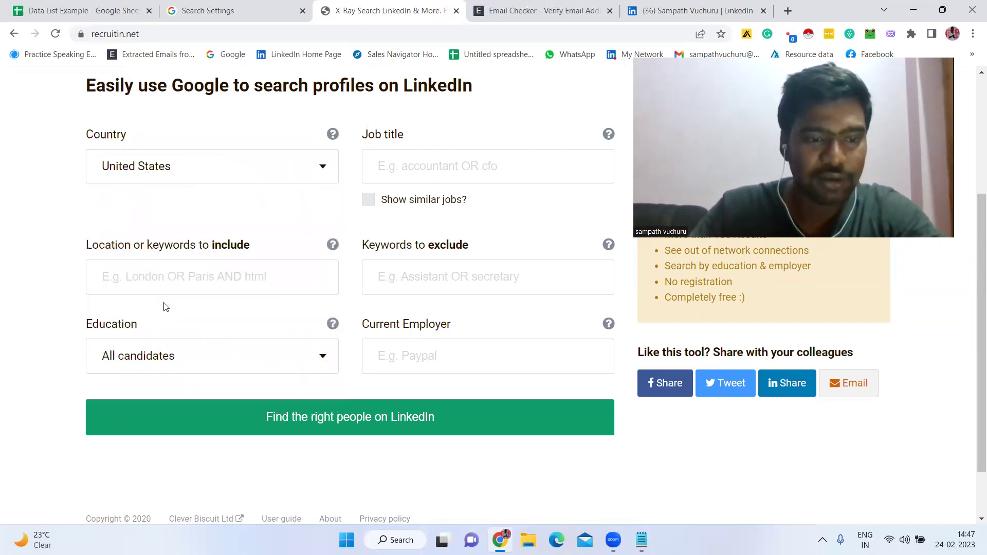
Step: Browse the countries offered for the LinkedIn profile search without changing the selected one
triple_click(392, 136)
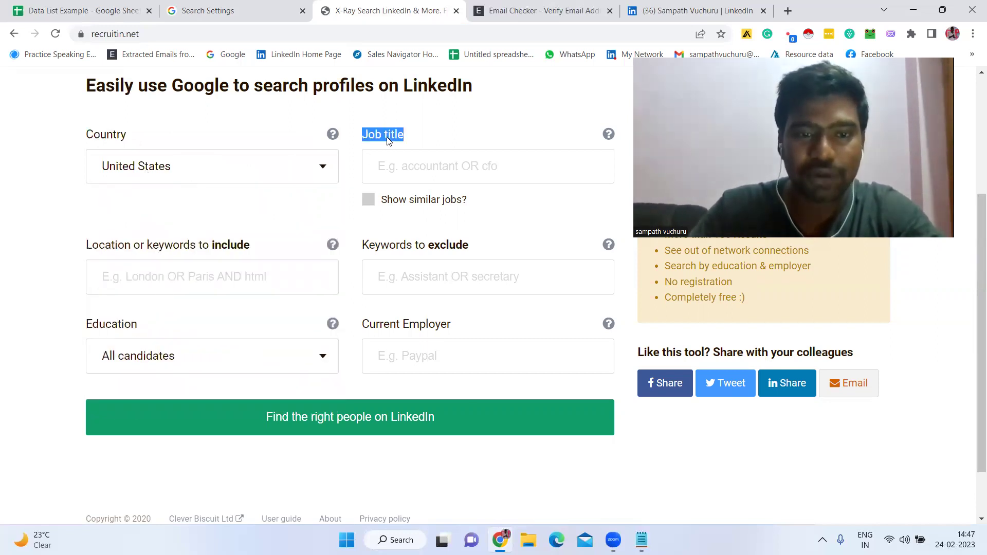
left_click(211, 170)
scroll(242, 254, "down", 2)
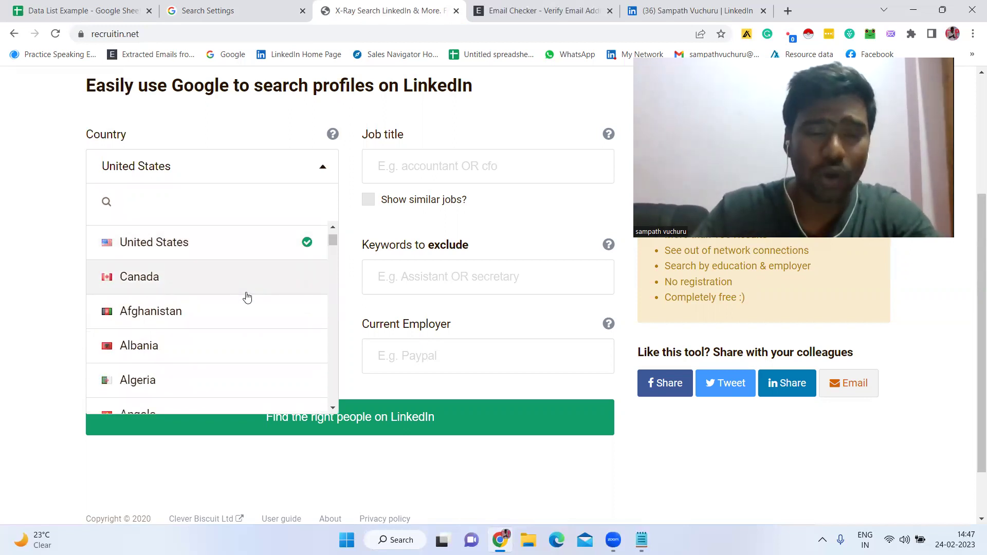
scroll(250, 308, "down", 5)
scroll(243, 287, "down", 2)
scroll(238, 275, "up", 10)
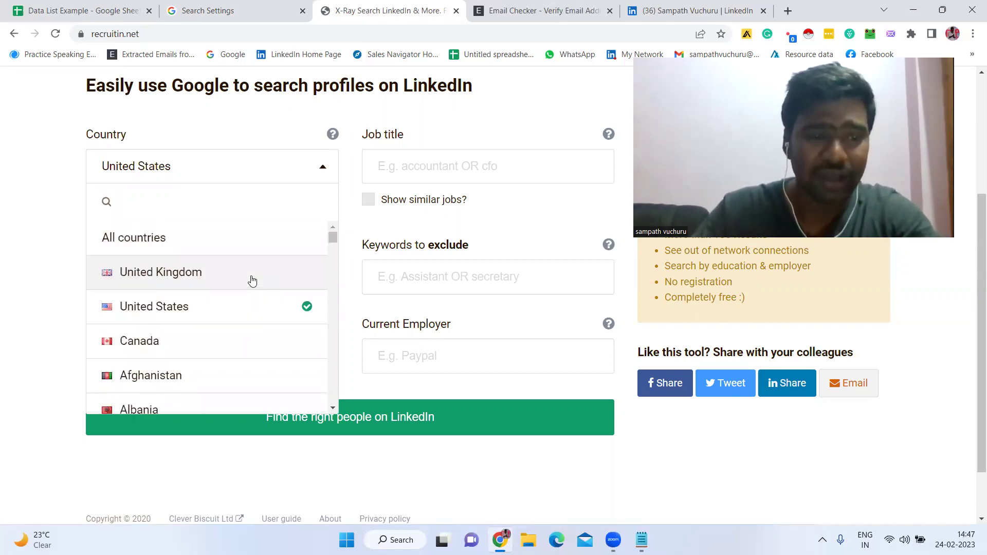
left_click(50, 255)
Step: Enter ceo as the job title for the LinkedIn profile search
scroll(425, 357, "down", 3)
left_click(457, 229)
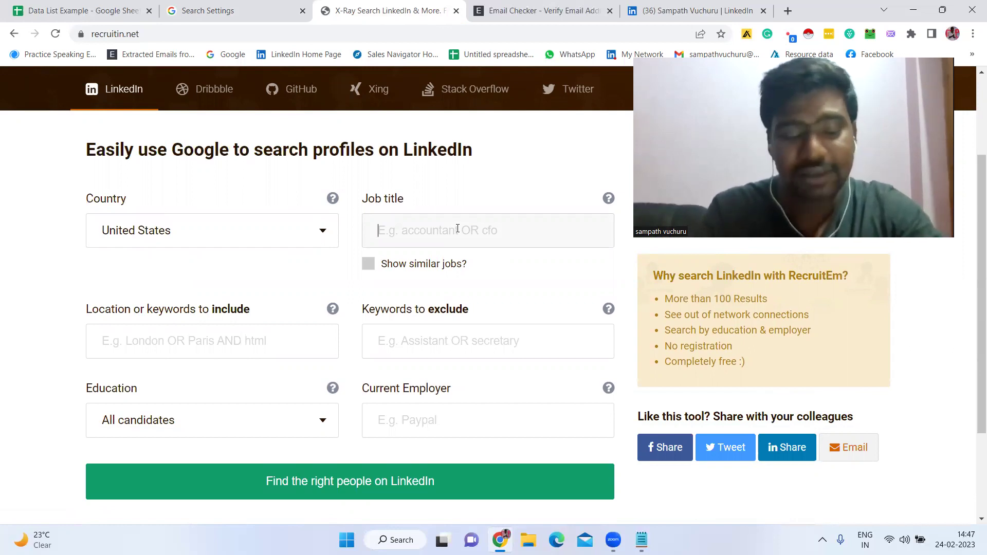
type("ceo")
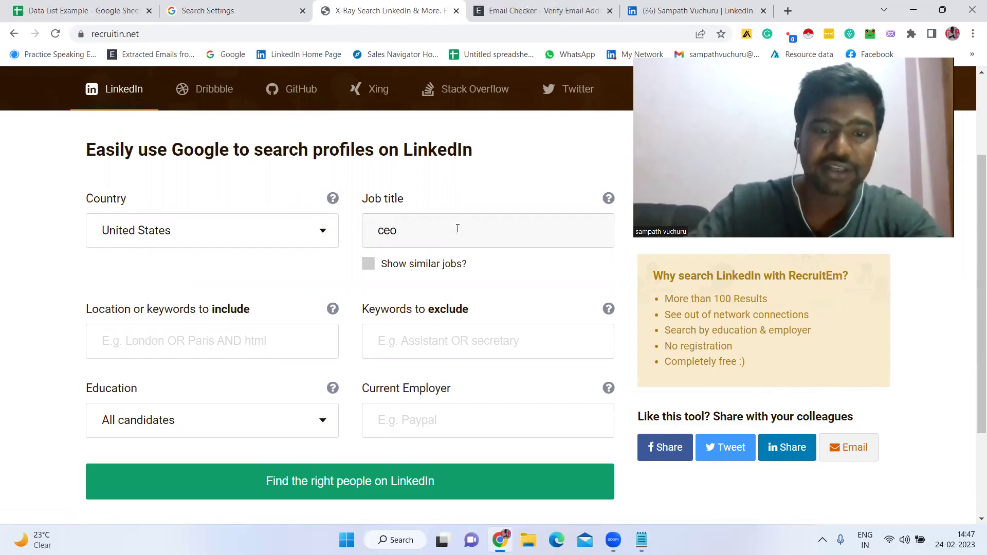
key("ctrl+a")
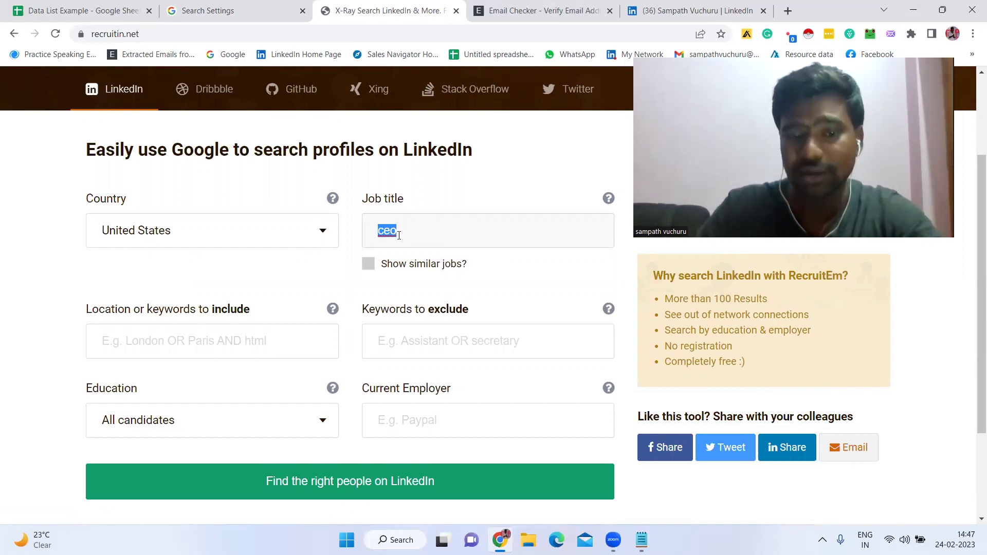
Step: Set the location or keywords to include to New York
scroll(395, 224, "down", 3)
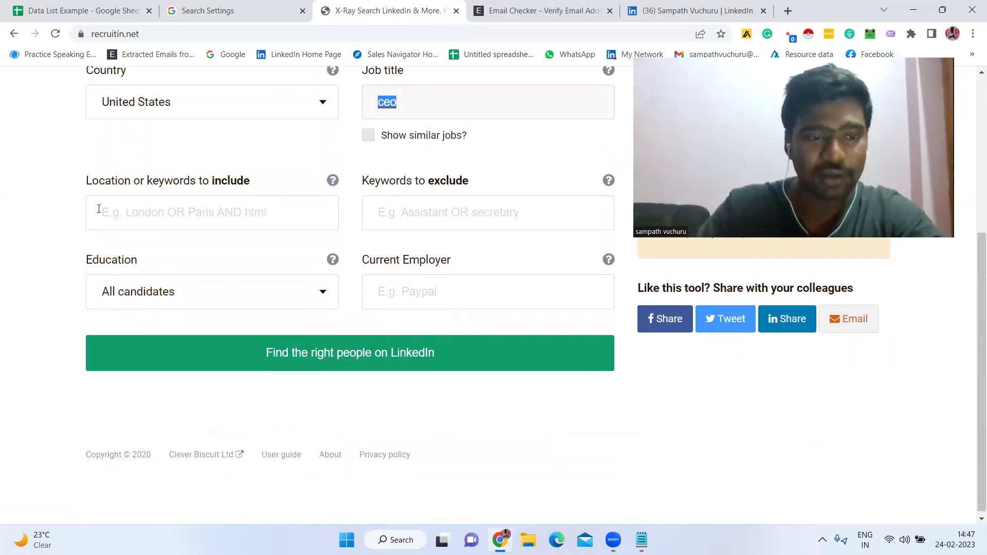
left_click_drag(84, 181, 258, 179)
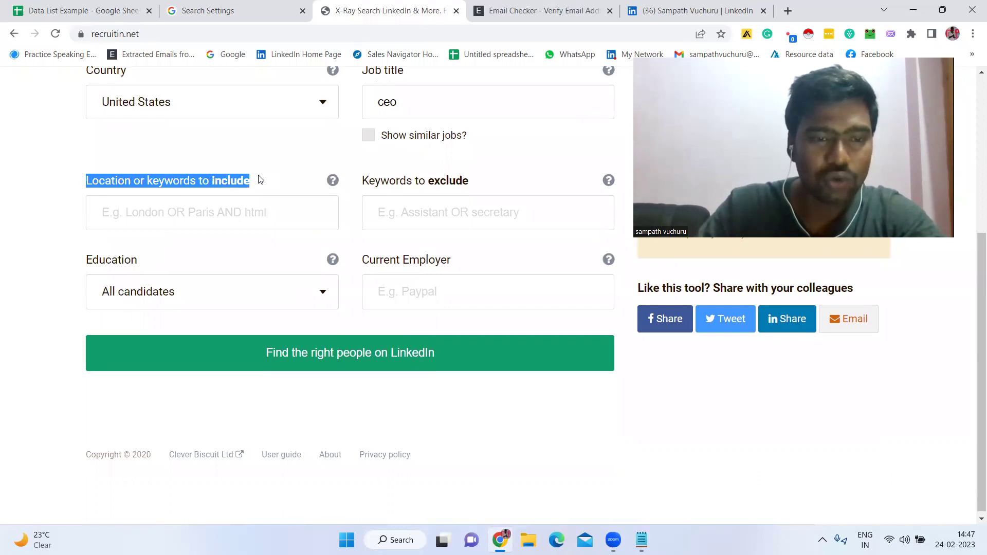
left_click(226, 215)
left_click(186, 257)
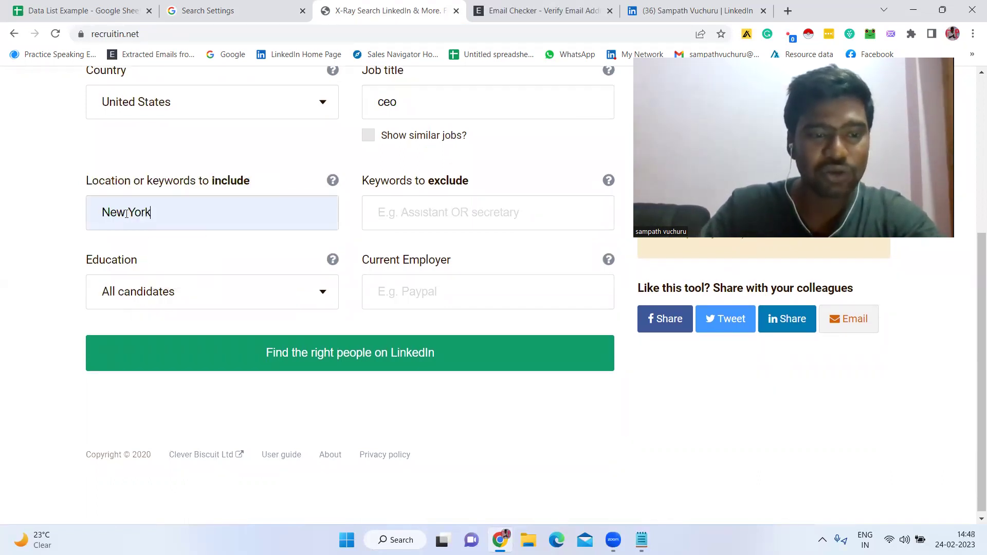
scroll(186, 274, "up", 1)
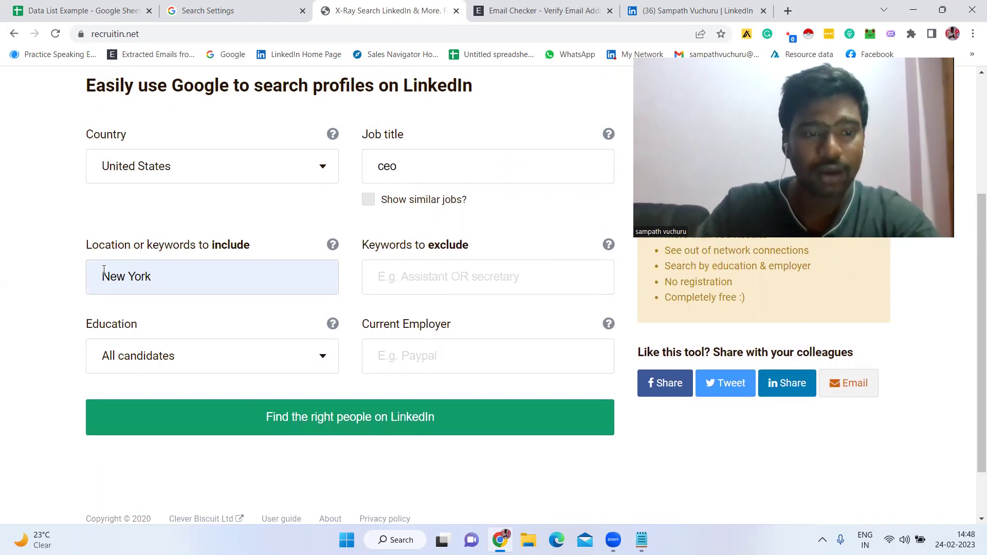
left_click_drag(149, 277, 95, 277)
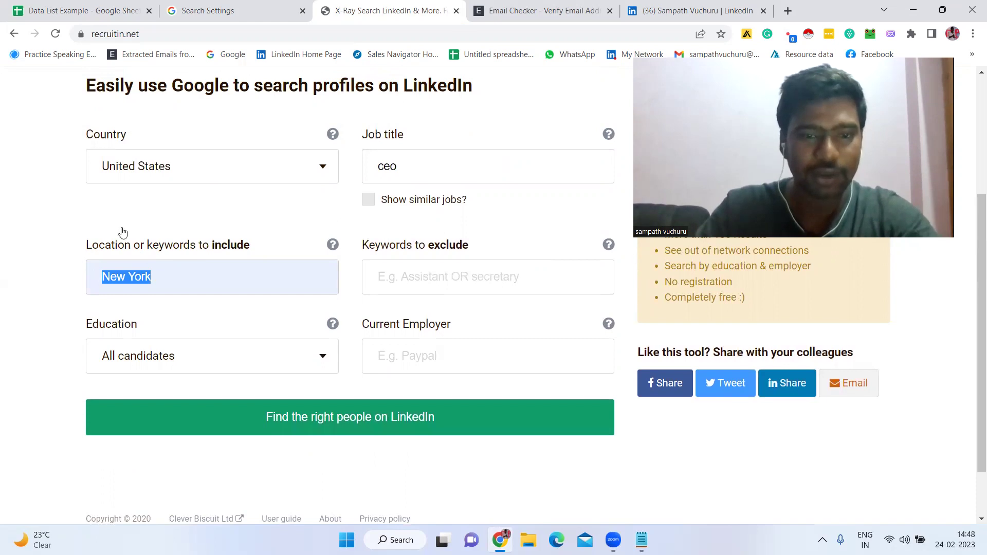
Step: Review the remaining search form fields, including keywords to exclude, education and current employer
scroll(149, 221, "up", 3)
scroll(139, 352, "down", 4)
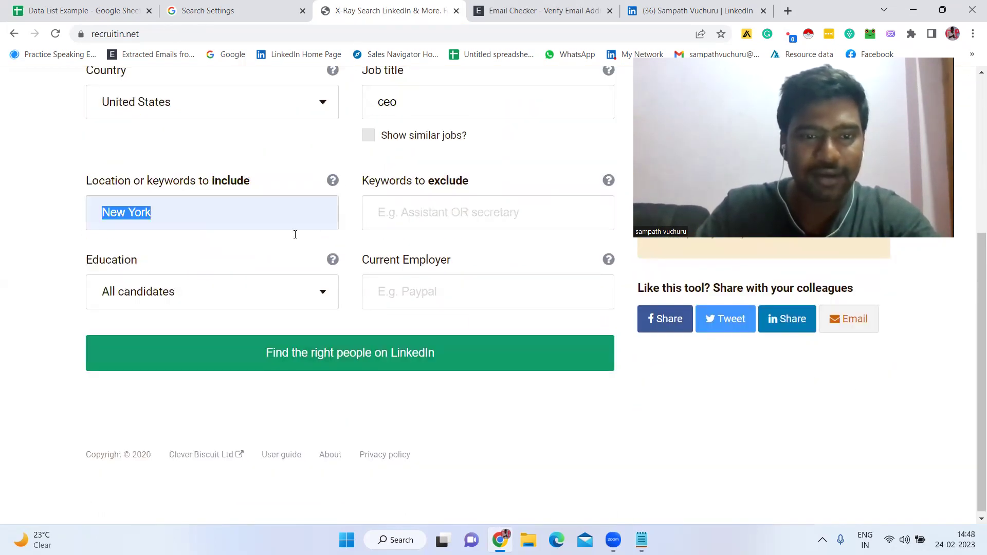
scroll(87, 161, "up", 3)
scroll(330, 258, "down", 1)
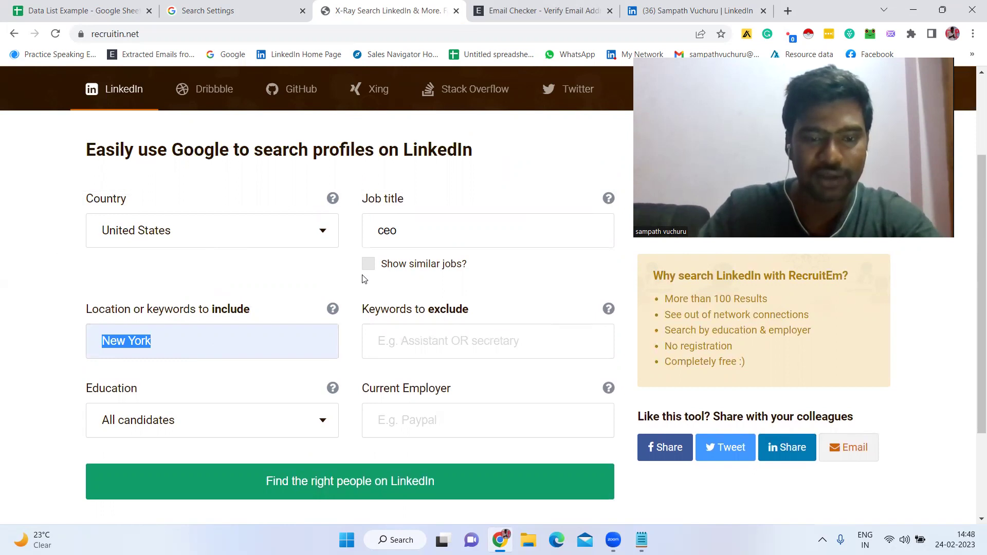
scroll(364, 278, "down", 1)
triple_click(421, 250)
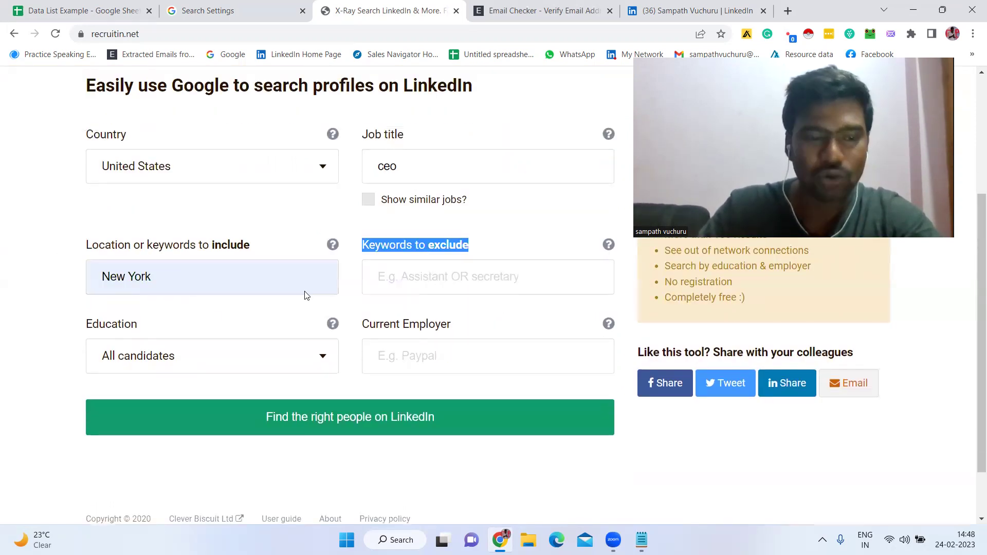
triple_click(159, 332)
triple_click(429, 334)
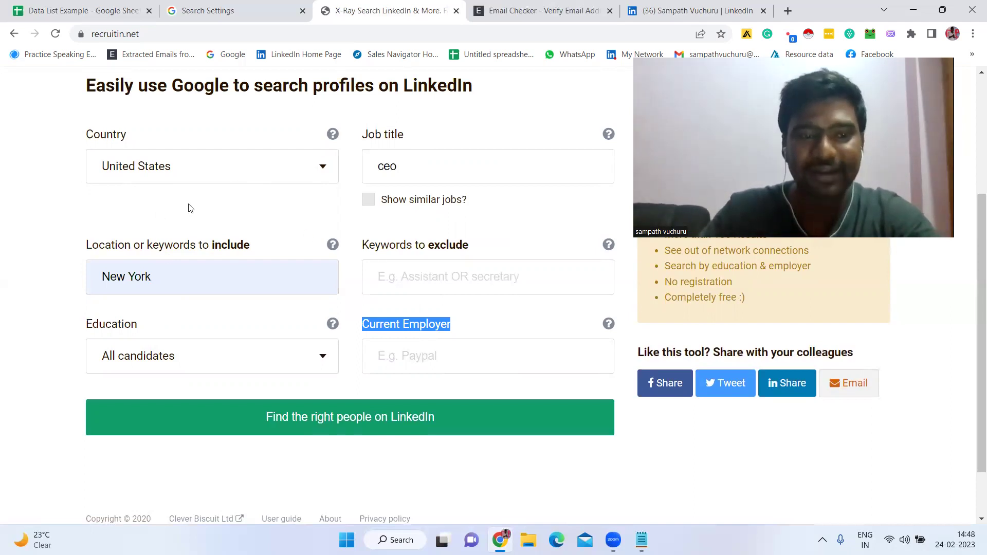
Step: Confirm United States as the country and generate the LinkedIn people search query
left_click(186, 170)
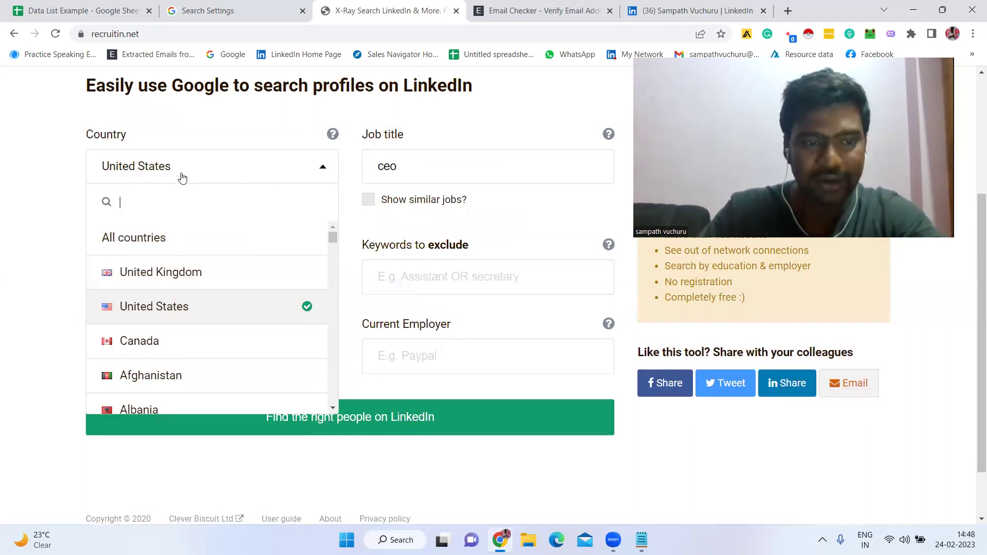
left_click(183, 305)
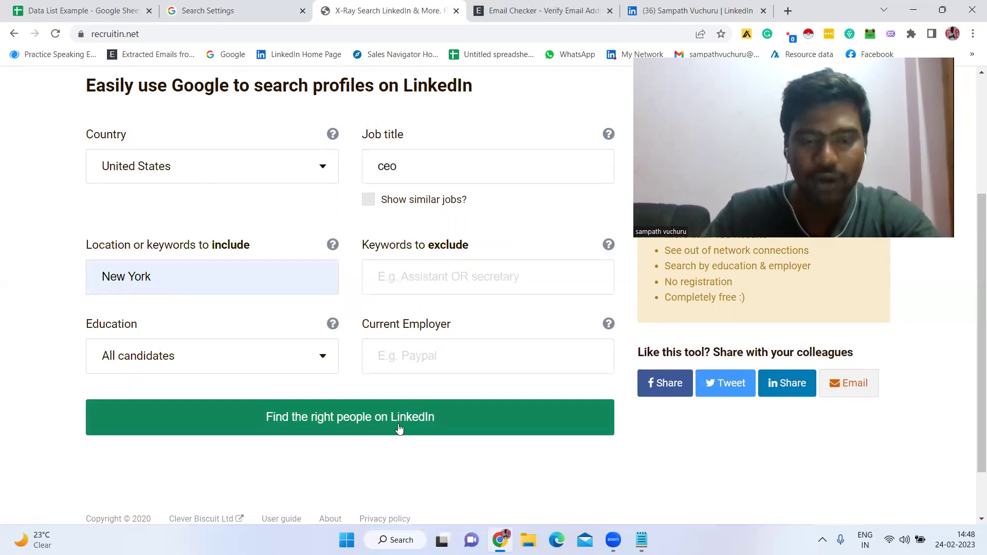
left_click(348, 419)
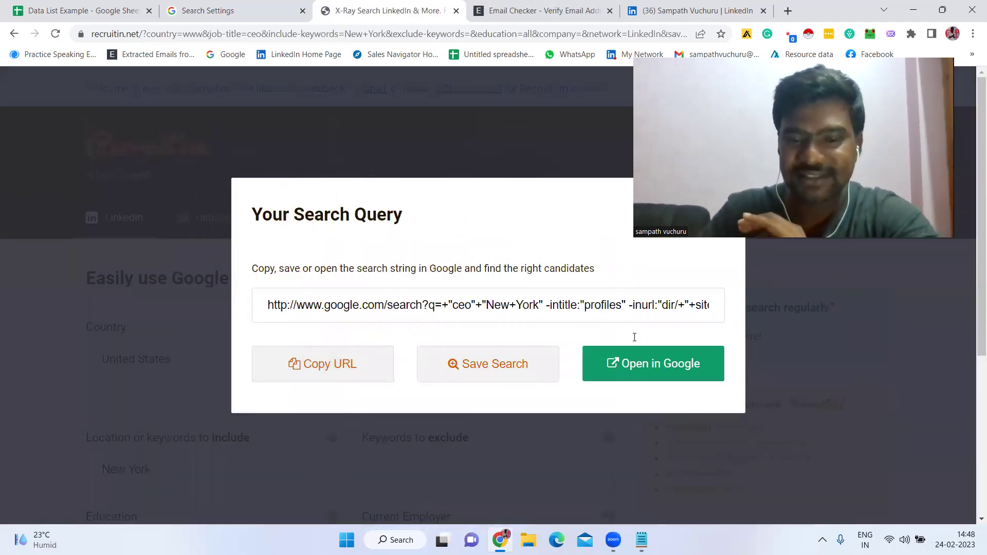
Step: Inspect the generated search string and open it in Google
left_click(652, 311)
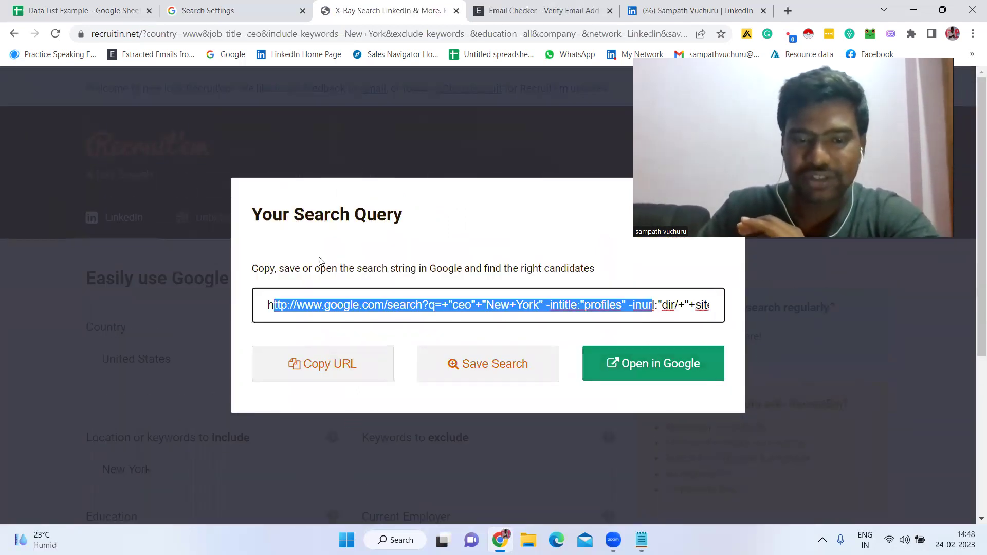
left_click(334, 264)
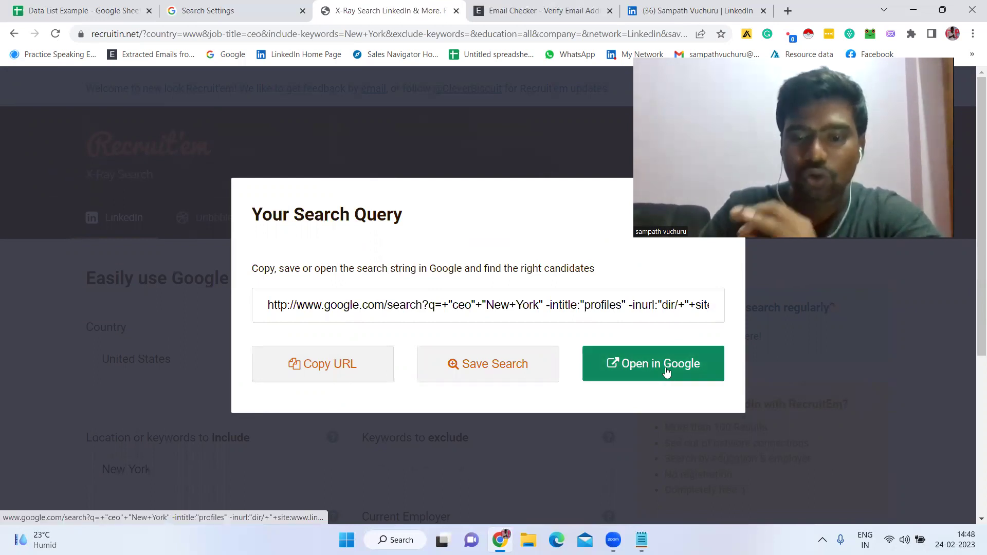
left_click(672, 372)
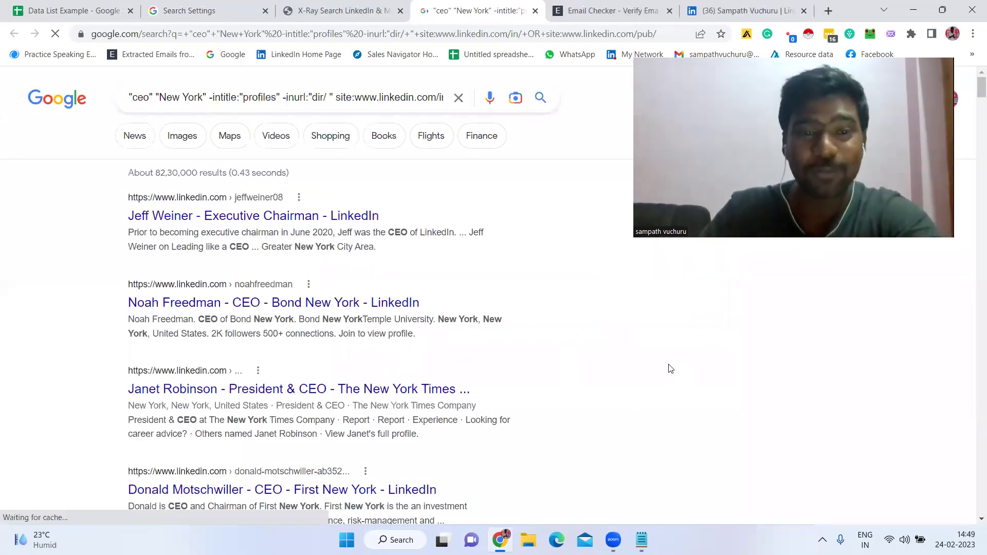
Step: Look through the Google results for LinkedIn profiles matching the CEO title and New York location
scroll(597, 324, "down", 2)
scroll(596, 318, "down", 15)
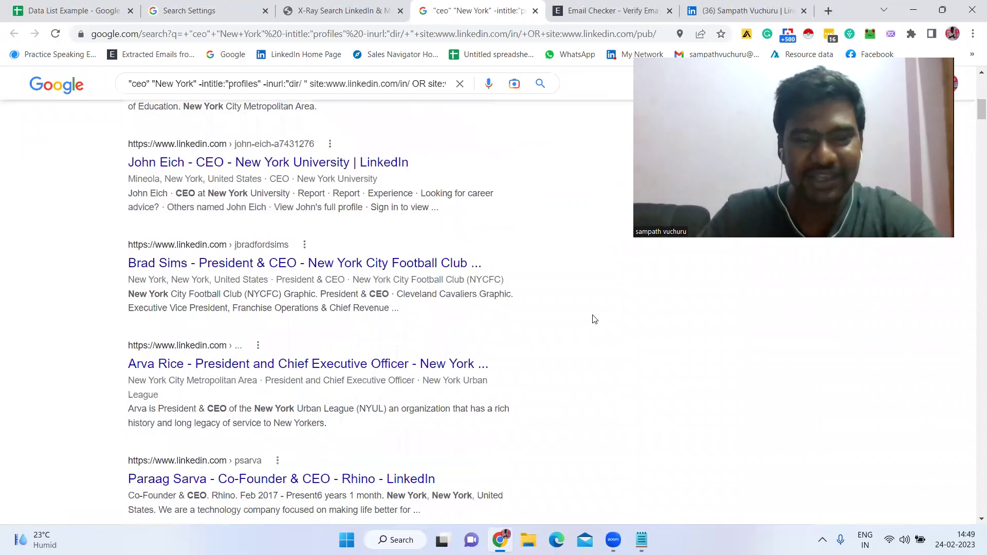
scroll(593, 319, "down", 15)
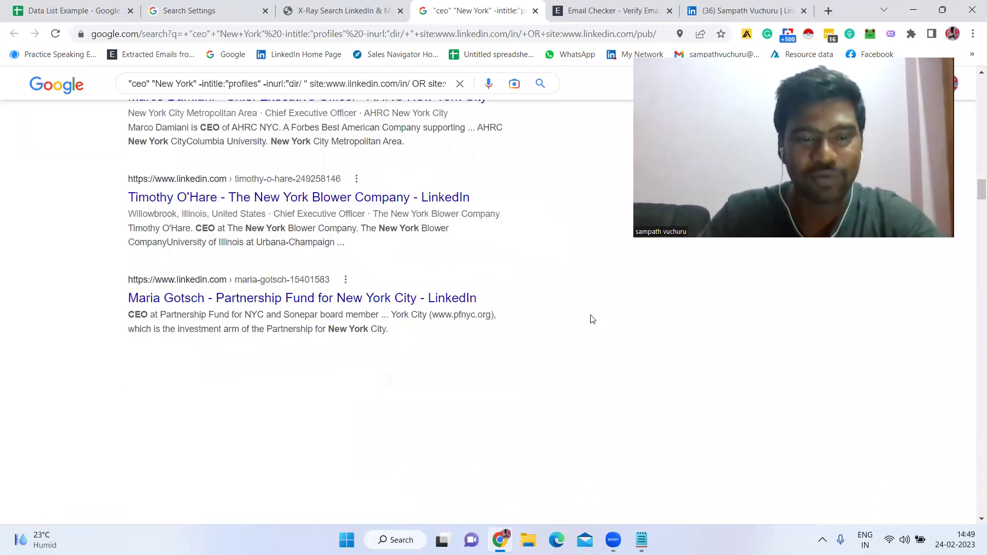
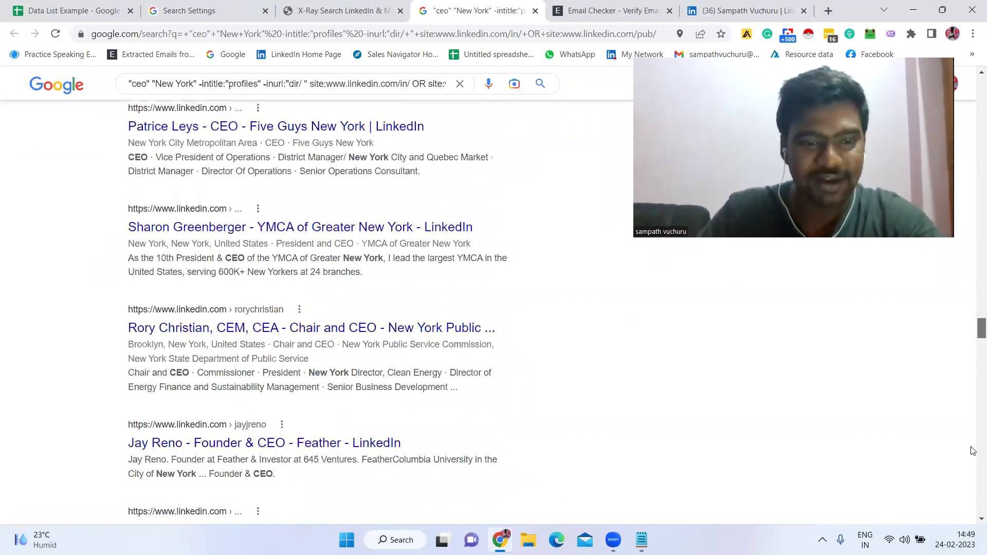
scroll(973, 132, "up", 15)
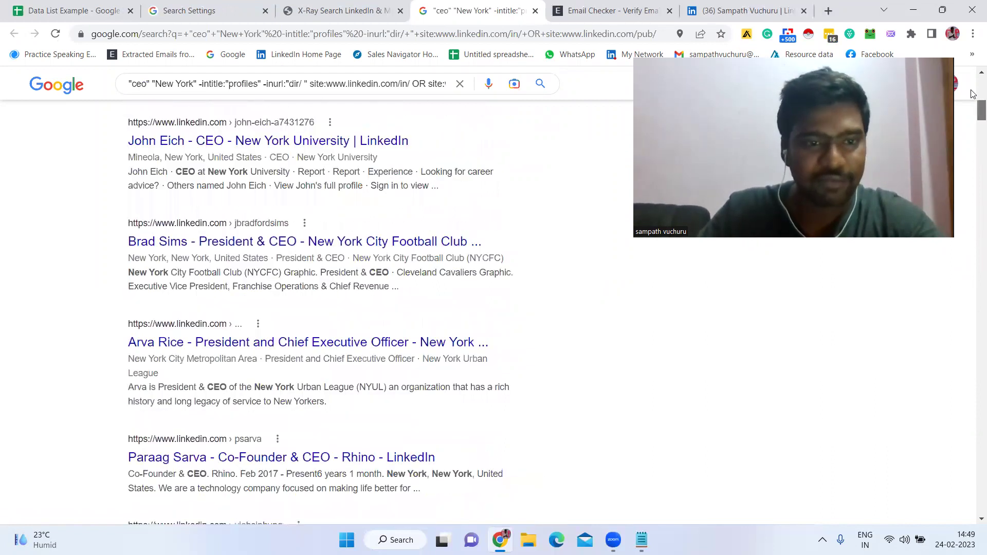
scroll(190, 178, "up", 5)
left_click_drag(230, 199, 335, 199)
scroll(286, 236, "down", 1)
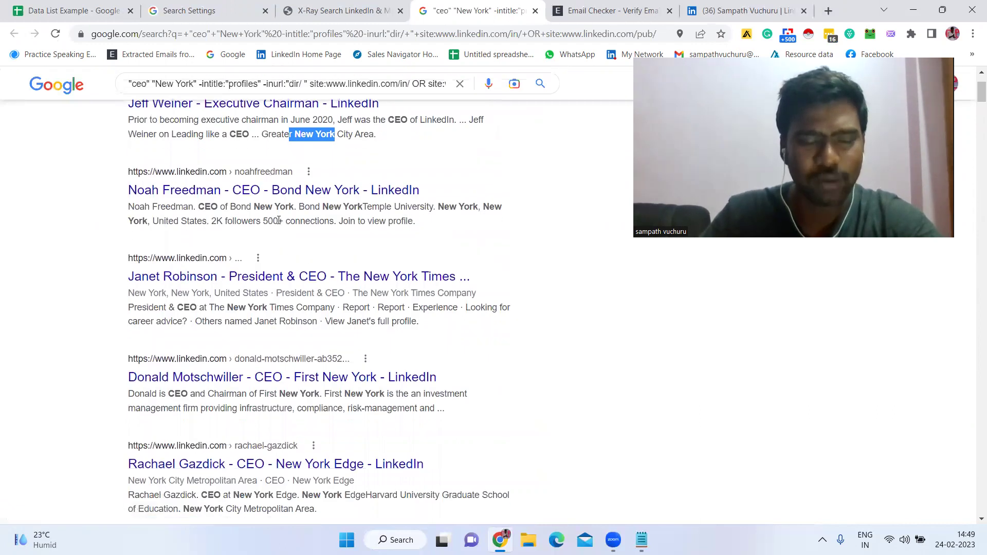
scroll(278, 220, "down", 20)
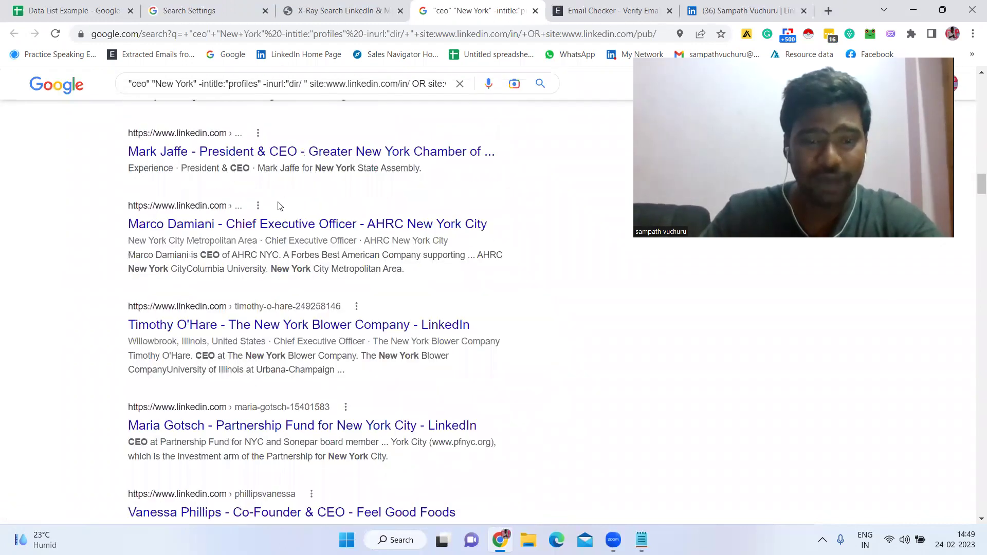
scroll(278, 206, "down", 15)
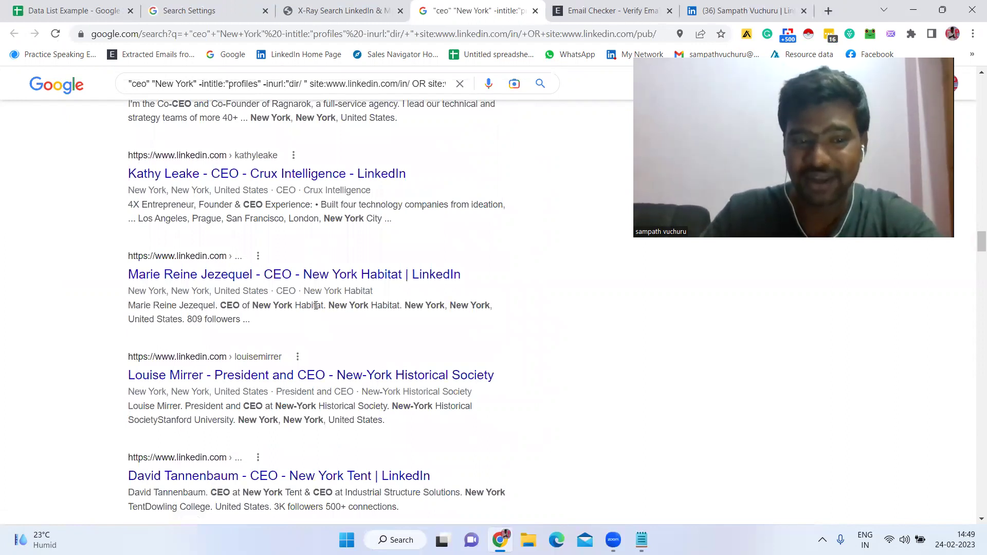
scroll(316, 305, "up", 20)
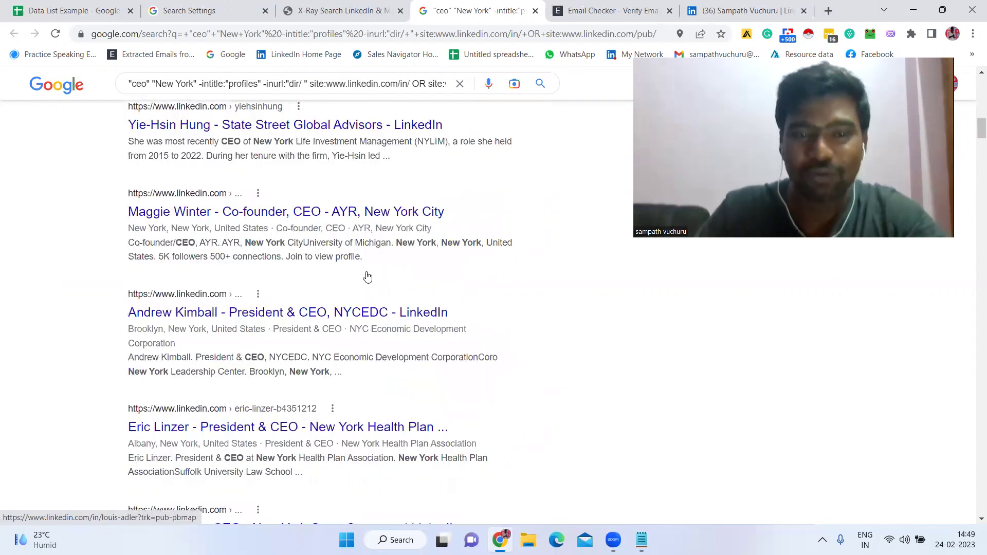
scroll(367, 277, "up", 8)
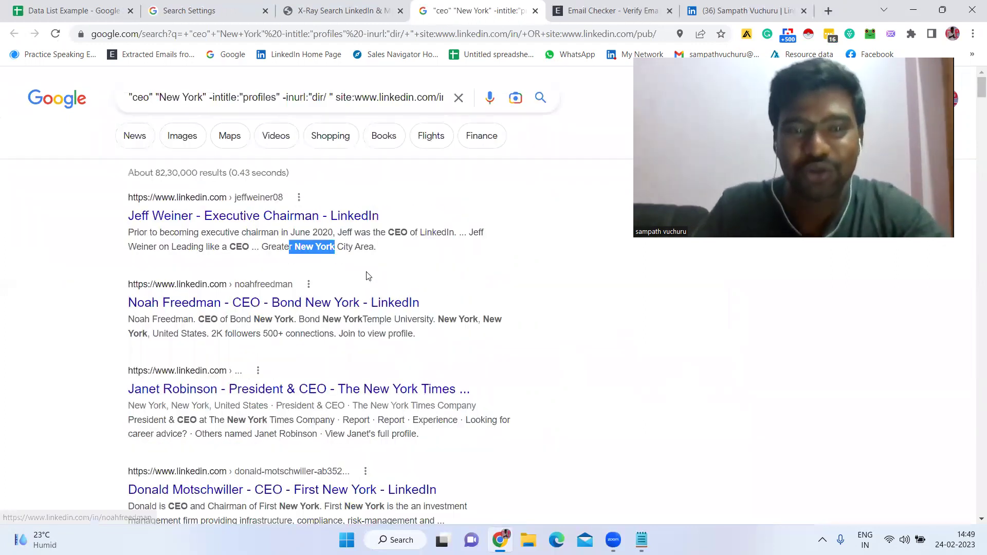
left_click(336, 96)
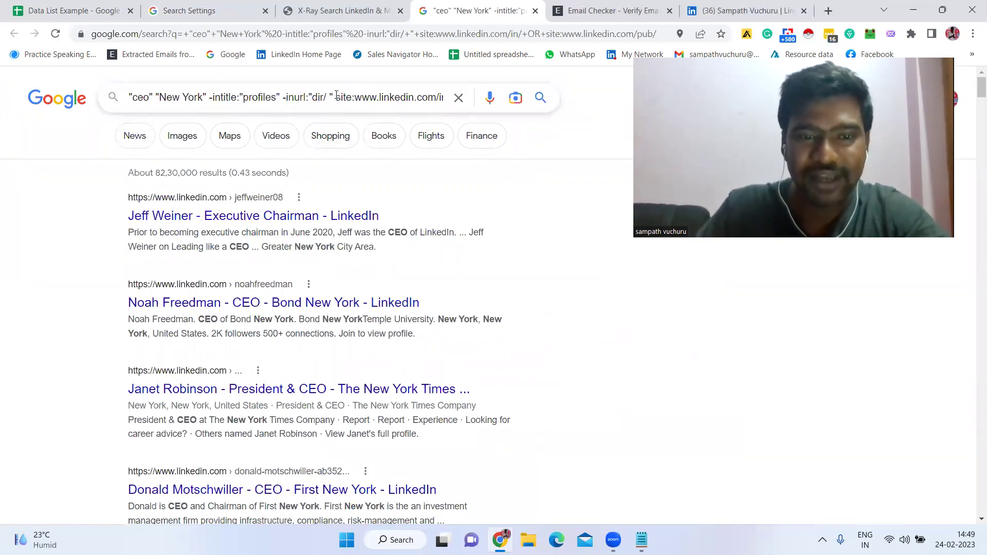
type("\" ")
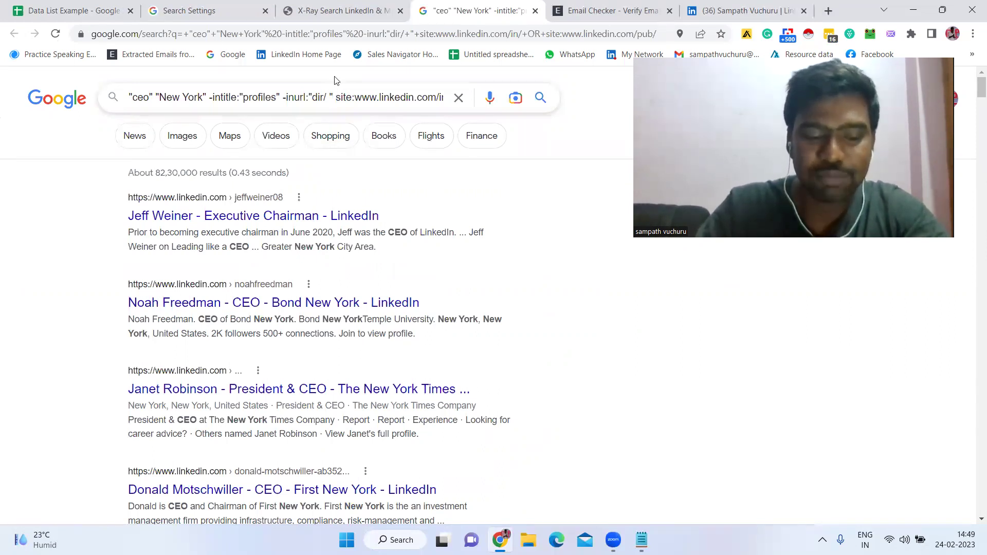
type("email ")
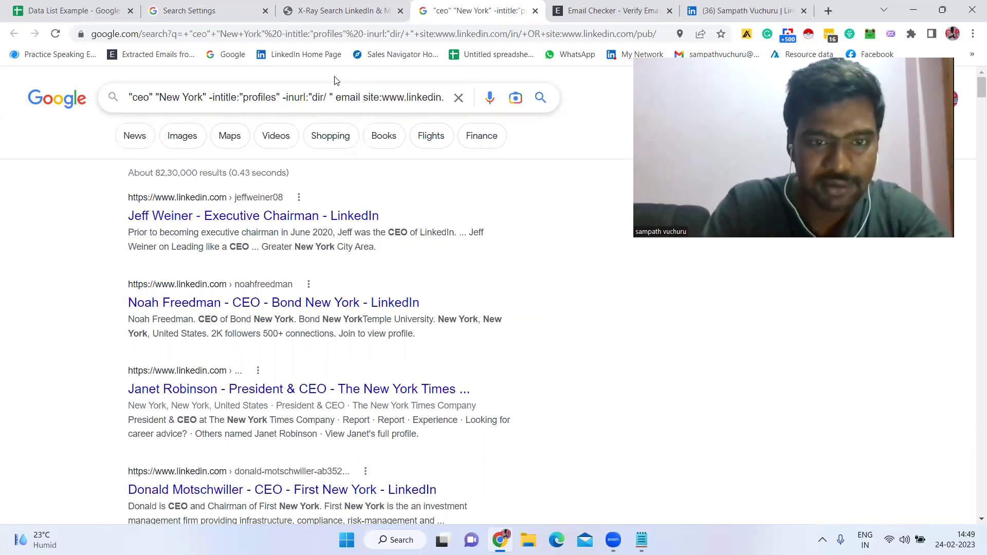
type("\"")
type("@gmail.")
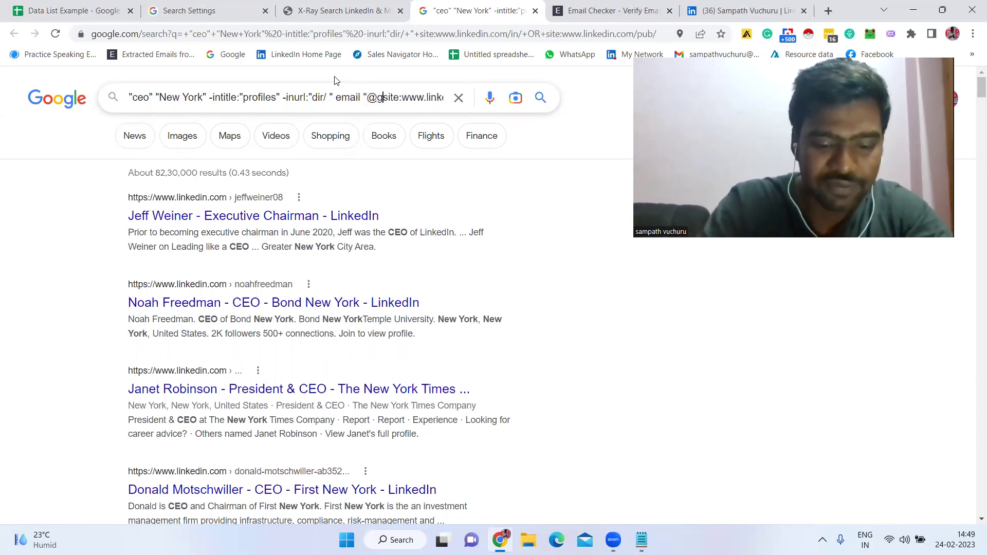
type("com\"")
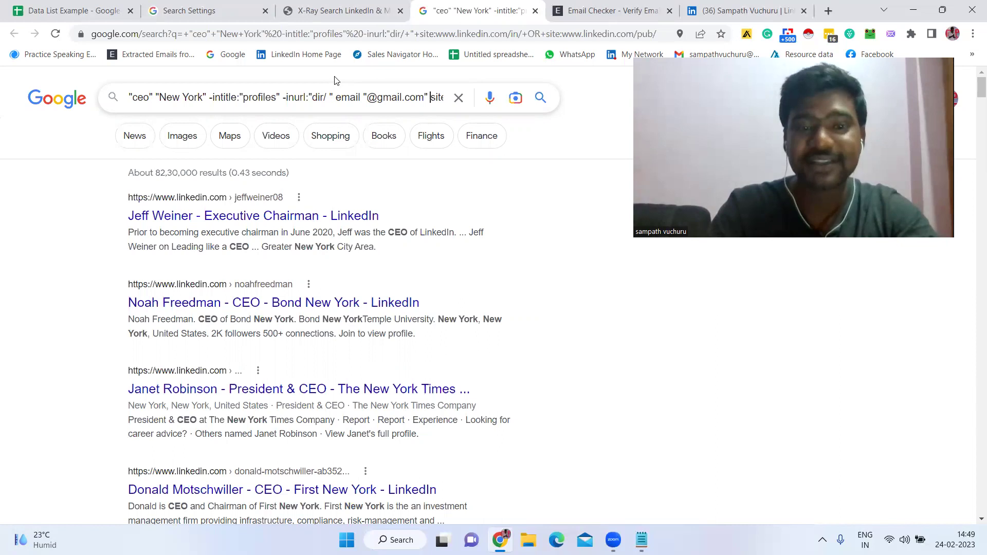
key("Return")
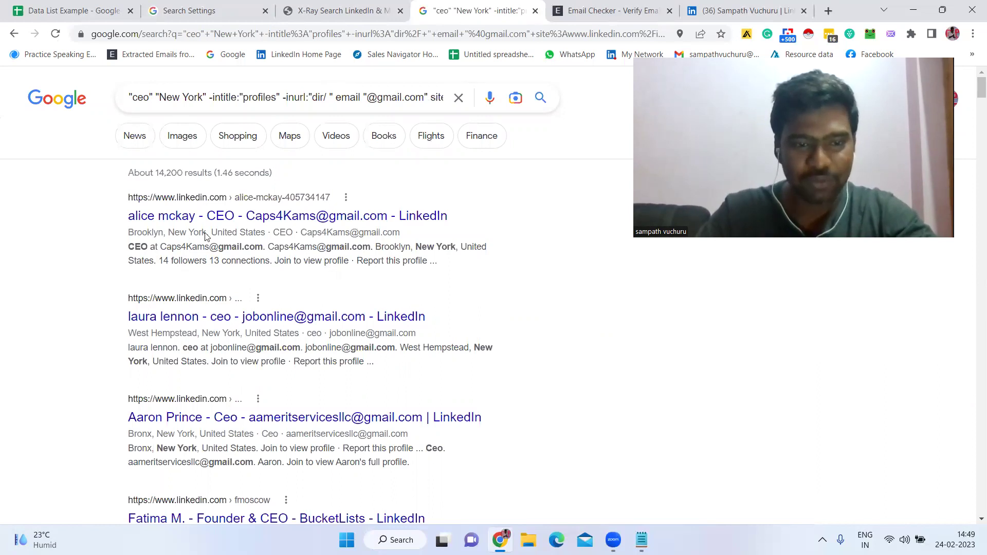
Step: Look through the refined Google results for Gmail addresses in the LinkedIn profile snippets, down to the end of the page
left_click_drag(230, 236, 269, 237)
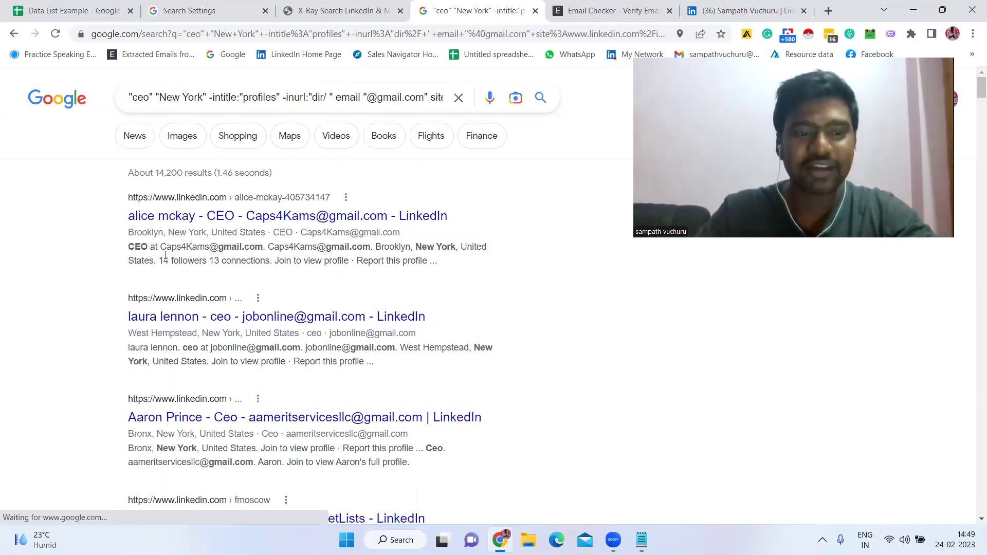
left_click_drag(166, 247, 251, 247)
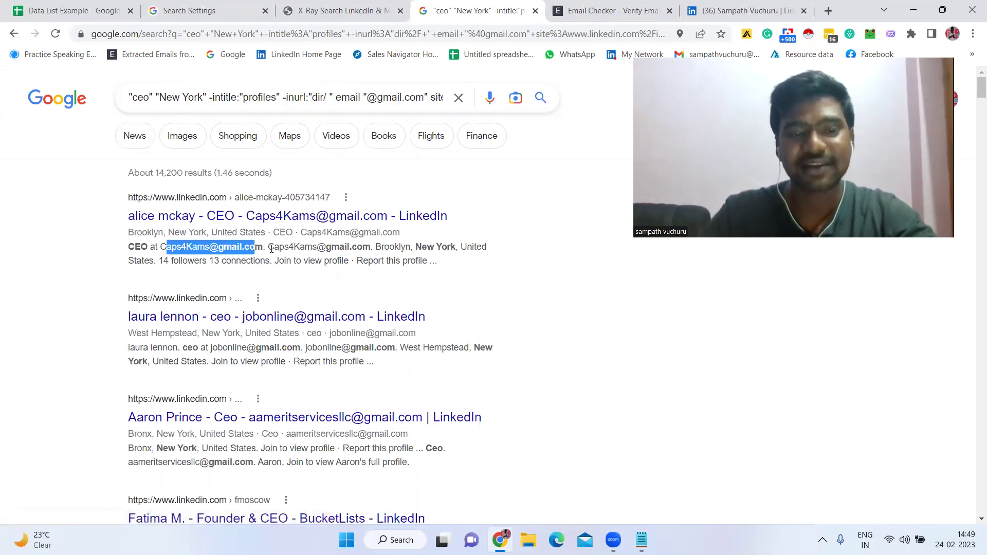
scroll(274, 256, "down", 6)
scroll(278, 275, "down", 15)
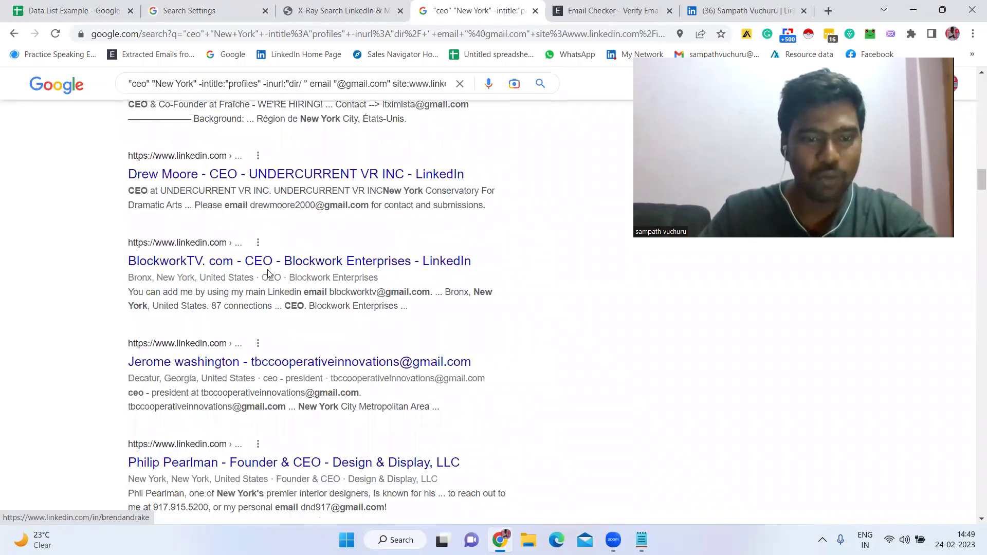
scroll(267, 273, "down", 8)
left_click_drag(172, 258, 296, 258)
scroll(303, 275, "down", 8)
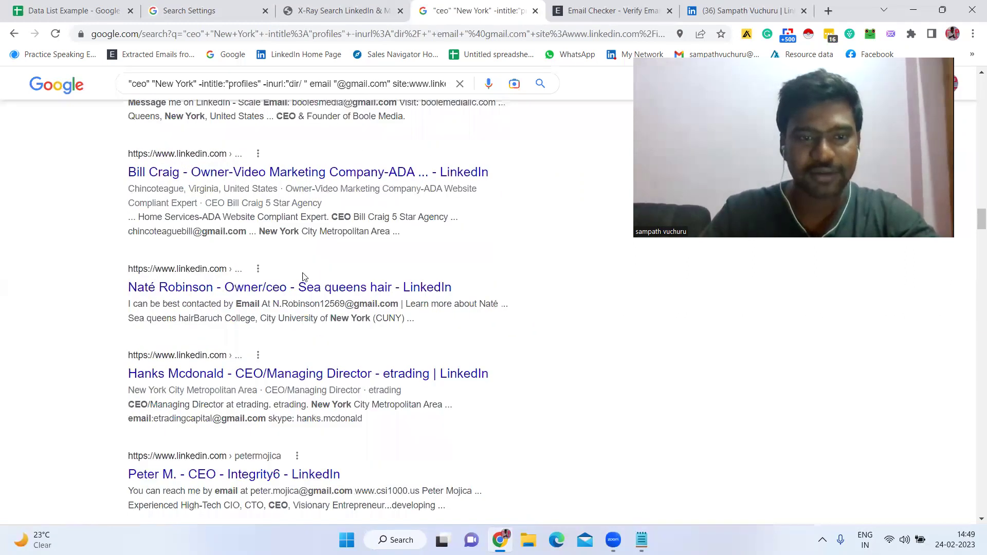
scroll(303, 276, "down", 15)
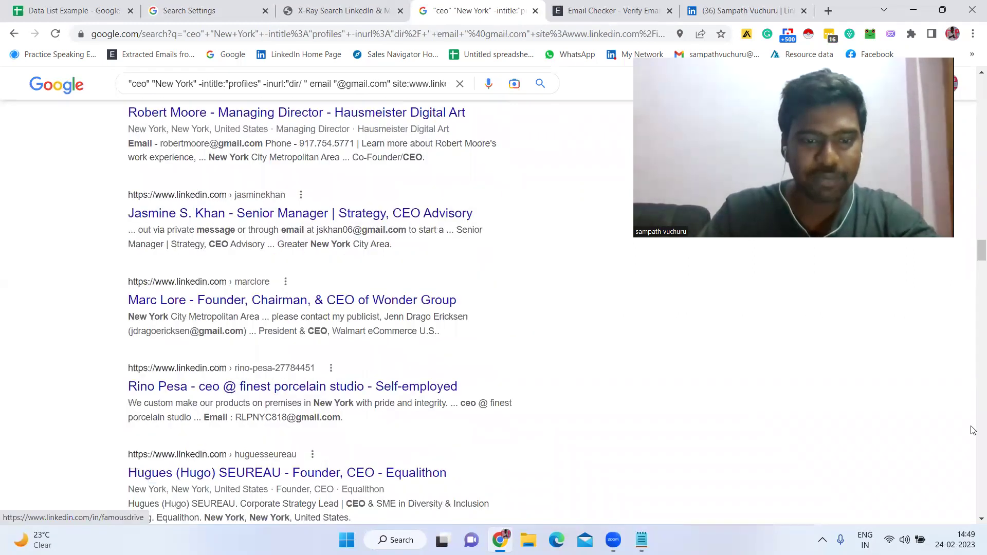
scroll(973, 462, "down", 15)
scroll(374, 408, "down", 10)
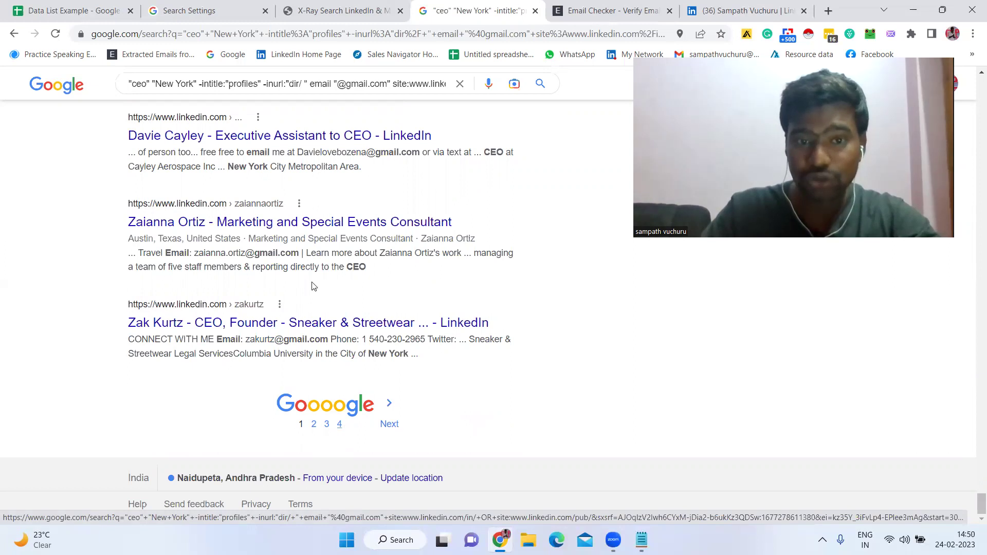
left_click_drag(335, 83, 380, 87)
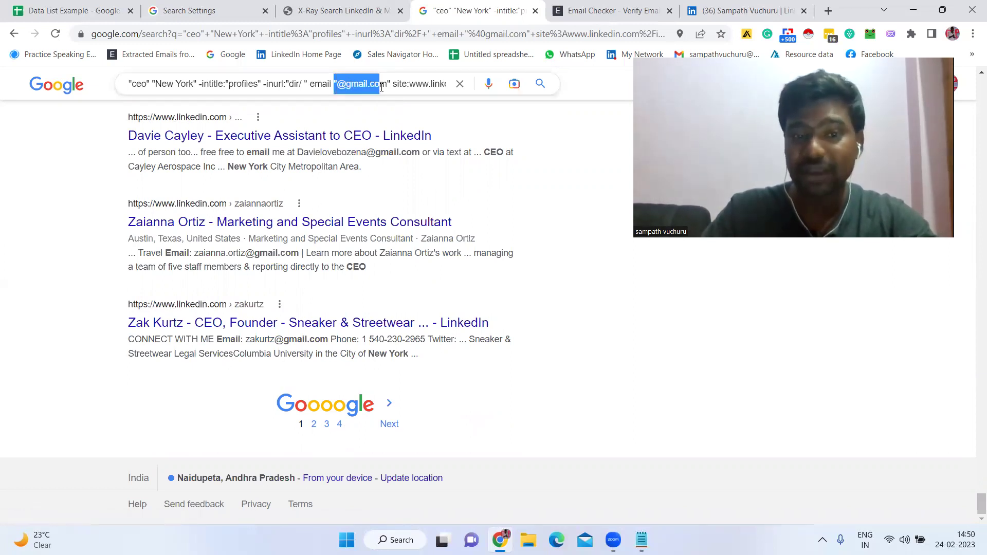
left_click(560, 229)
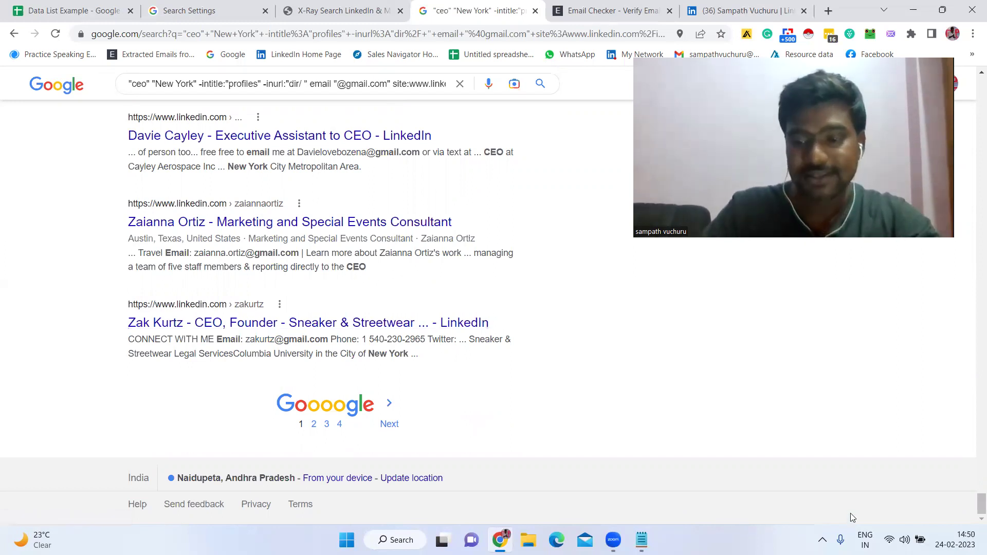
left_click_drag(980, 504, 972, 85)
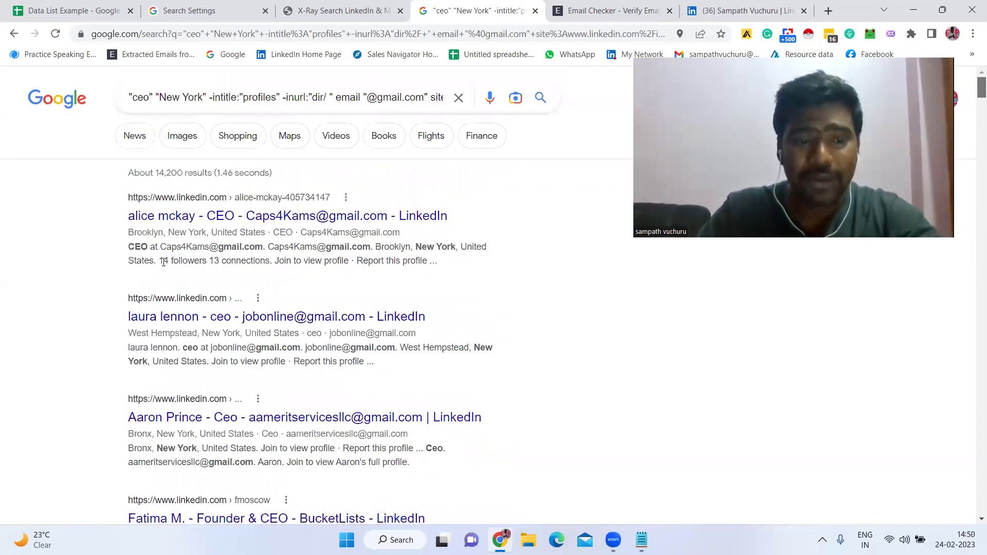
left_click_drag(160, 247, 261, 248)
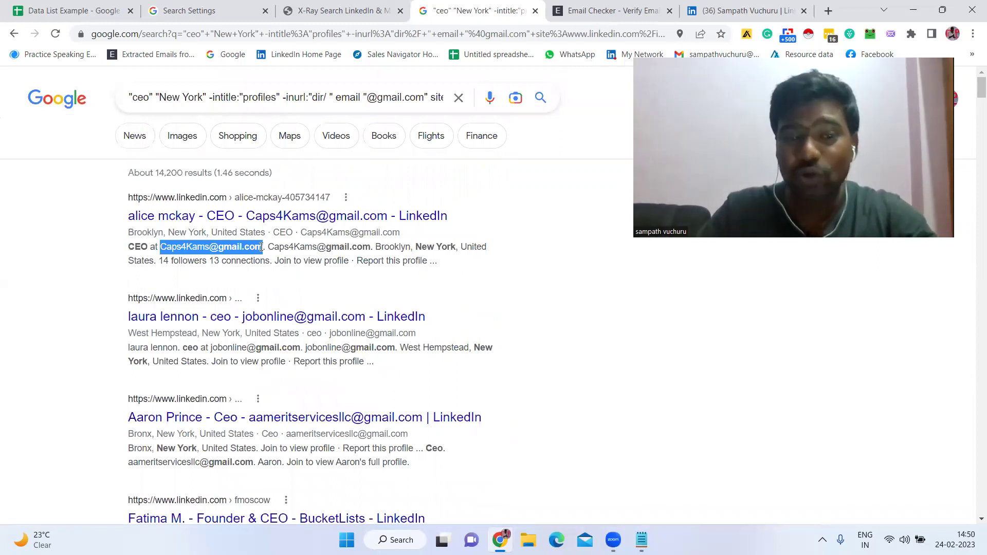
scroll(364, 351, "down", 15)
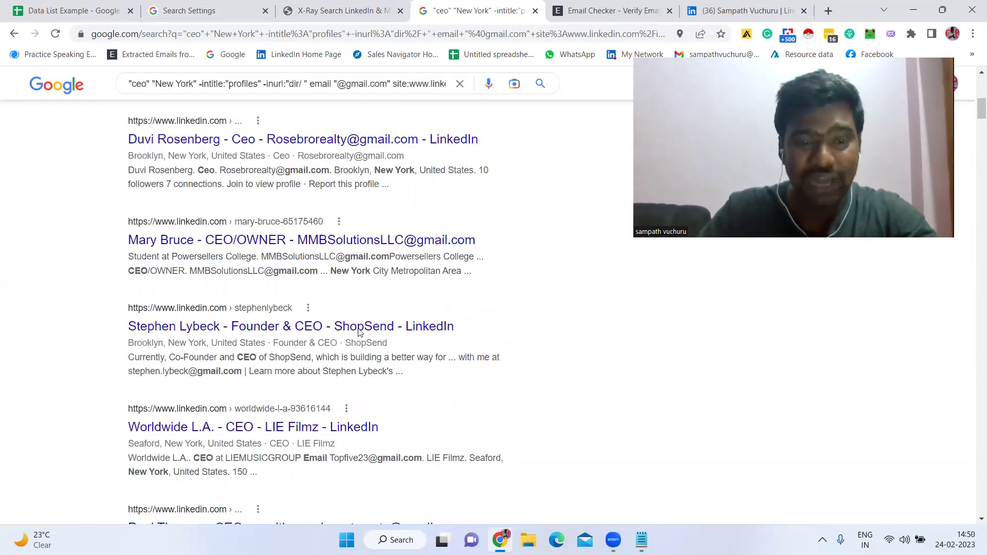
scroll(359, 341, "up", 10)
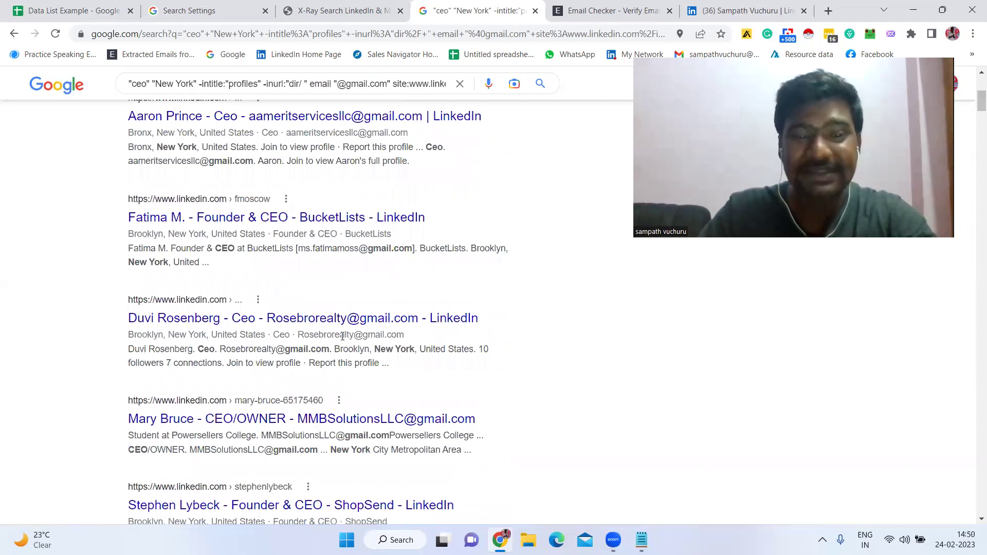
scroll(342, 337, "up", 5)
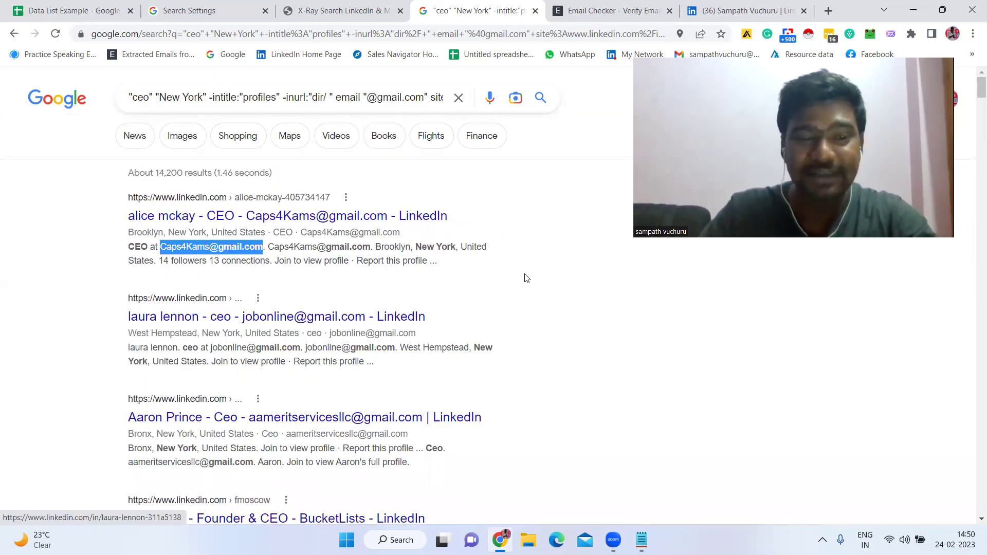
Step: Select and copy the text of all search results on this page, from the first LinkedIn profile to the last
left_click(89, 205)
left_click_drag(89, 205, 450, 361)
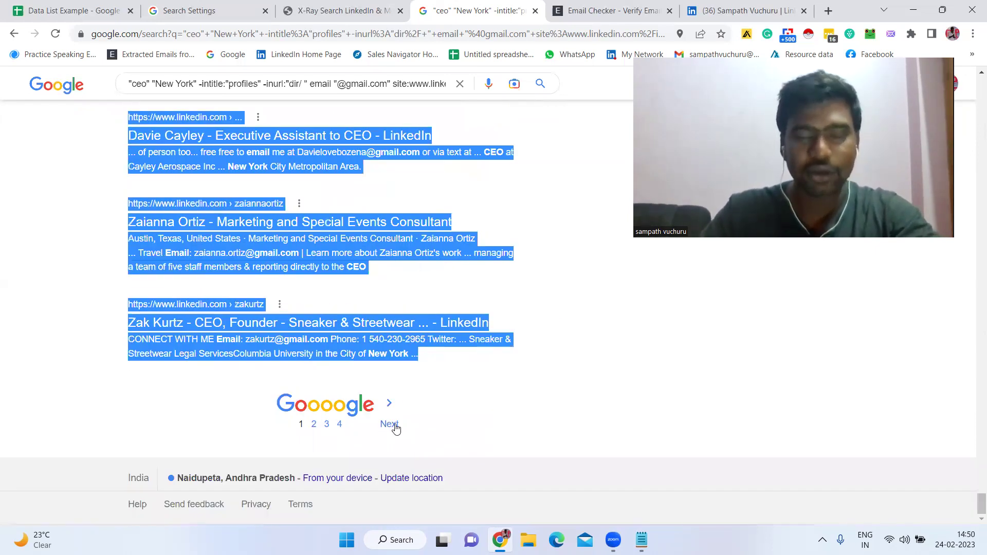
Step: Switch to the email-checker.net site, open its Email Extractor tool and read the tool's description
left_click(606, 6)
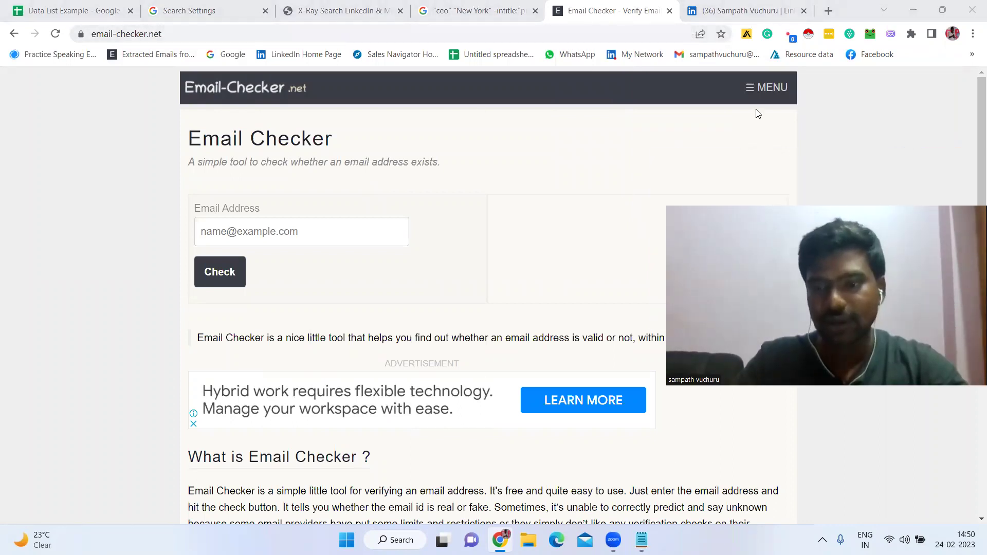
left_click(864, 167)
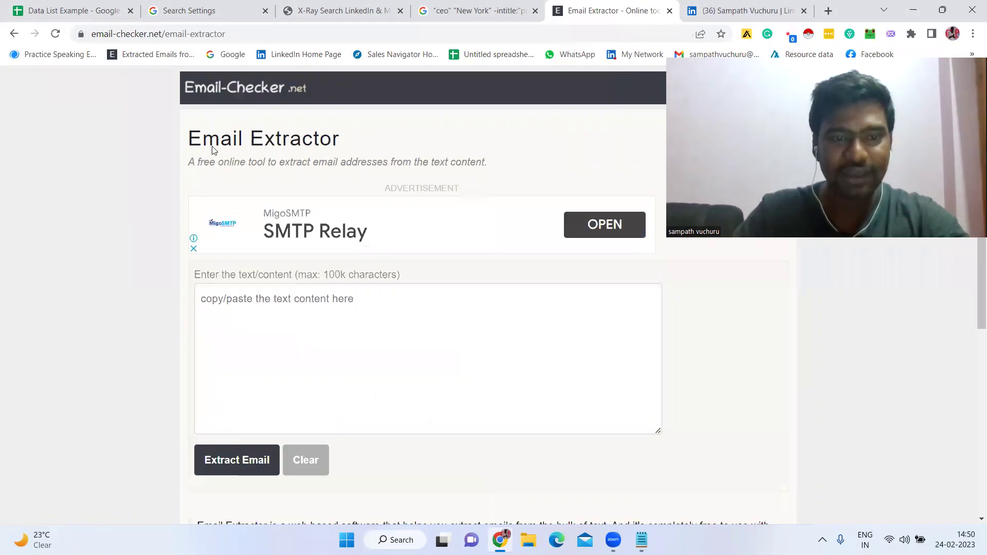
left_click_drag(199, 162, 334, 159)
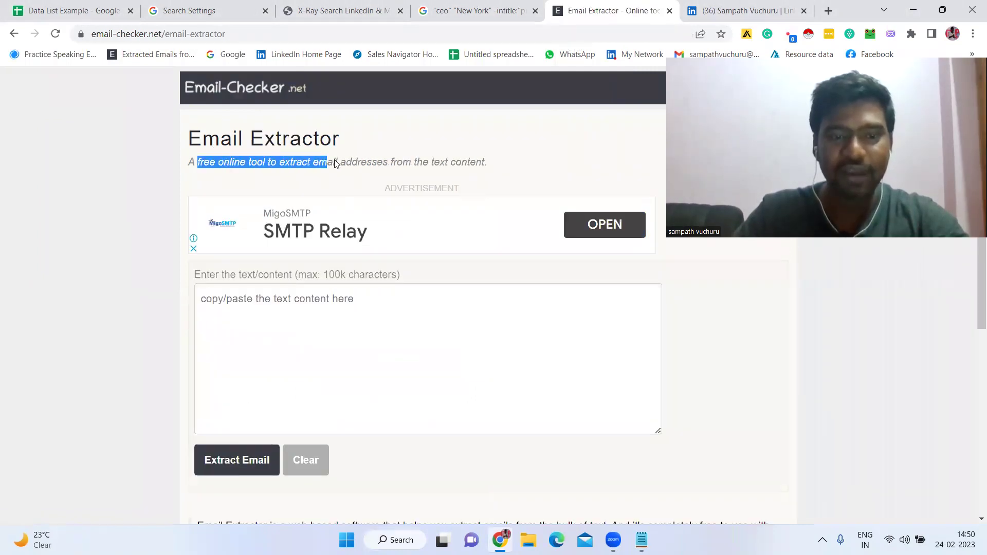
double_click(368, 160)
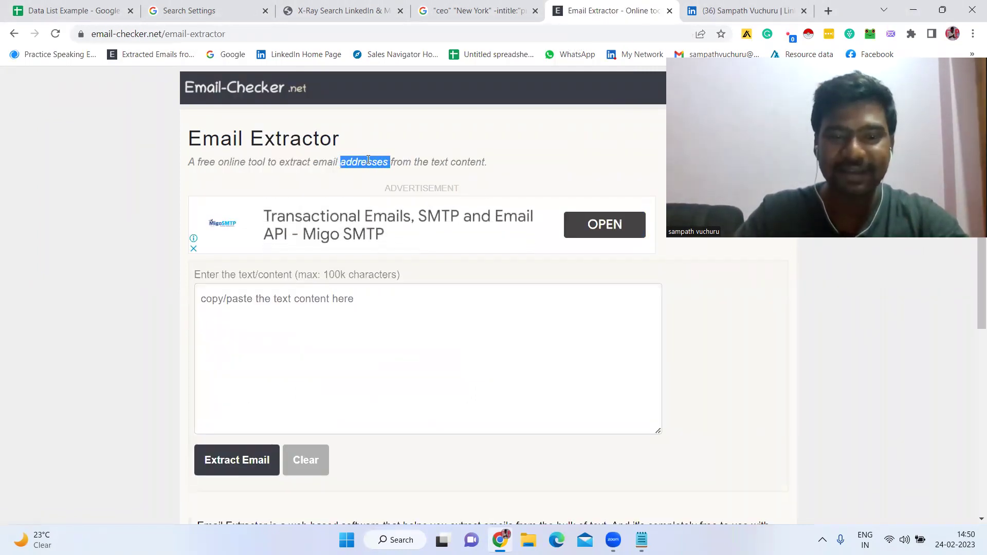
triple_click(368, 160)
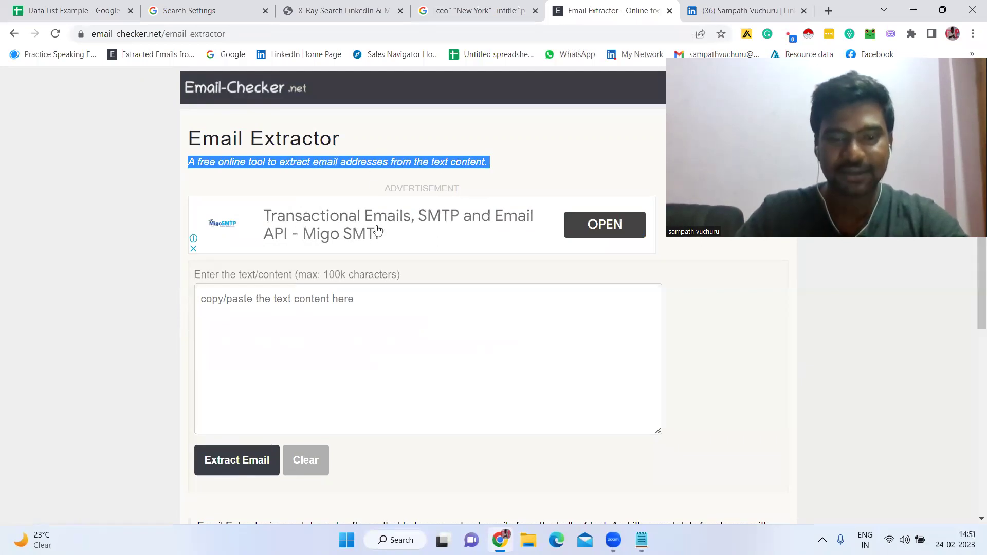
scroll(367, 160, "down", 2)
Step: Paste the copied Google results into the Email Extractor's text field and extract the email addresses
left_click(439, 12)
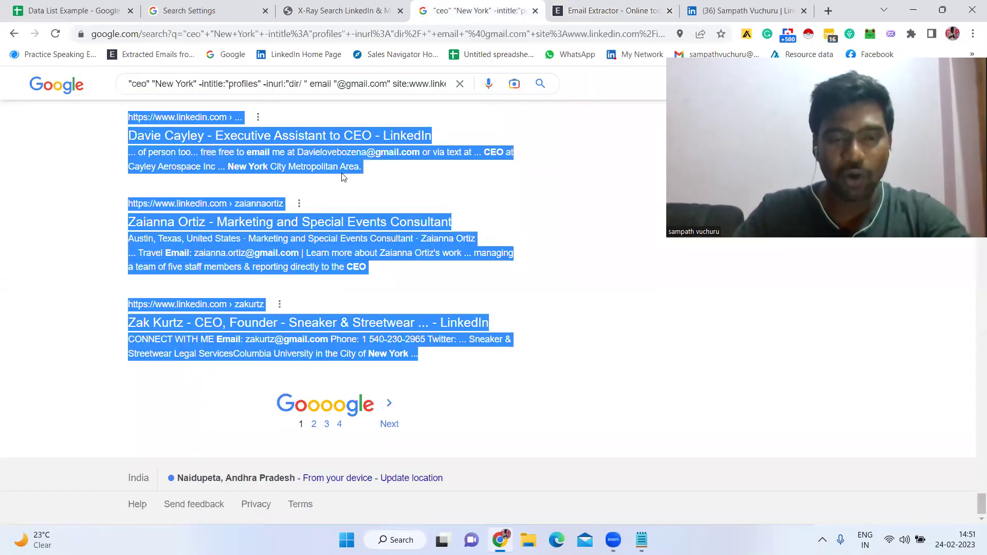
left_click(554, 5)
left_click(339, 272)
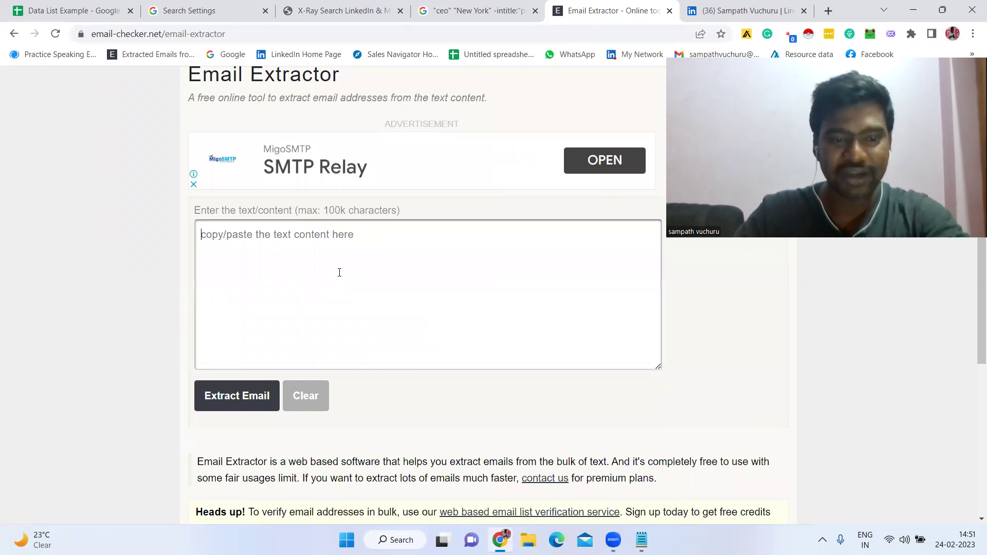
key("ctrl+v")
left_click(242, 397)
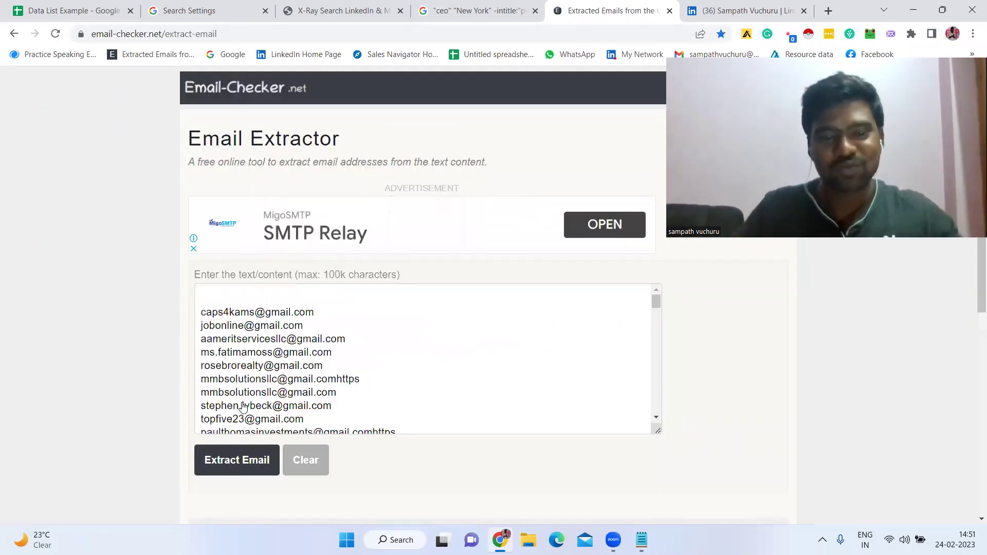
Step: Look through the extracted email address list and highlight the stray "https" ending on one of the entries
scroll(338, 347, "down", 10)
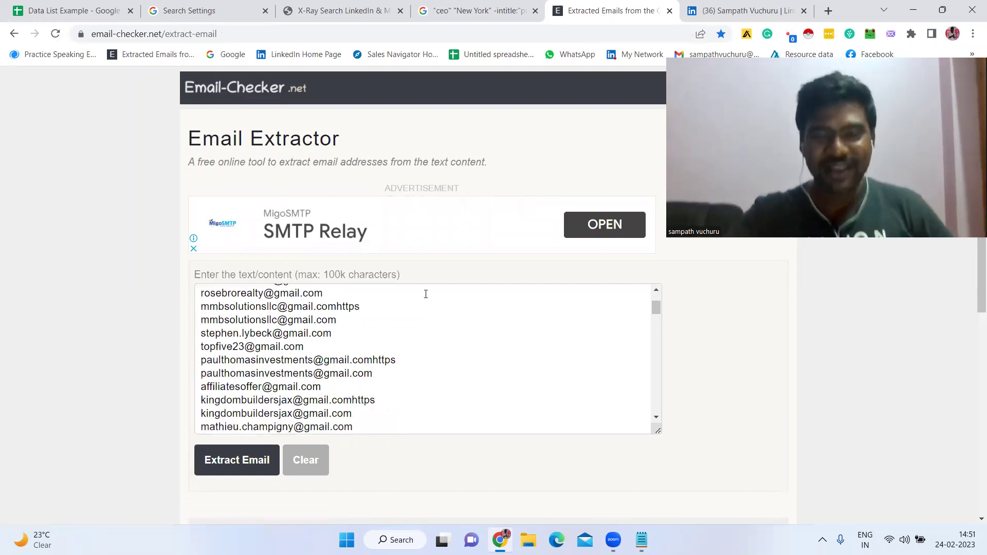
scroll(458, 324, "down", 8)
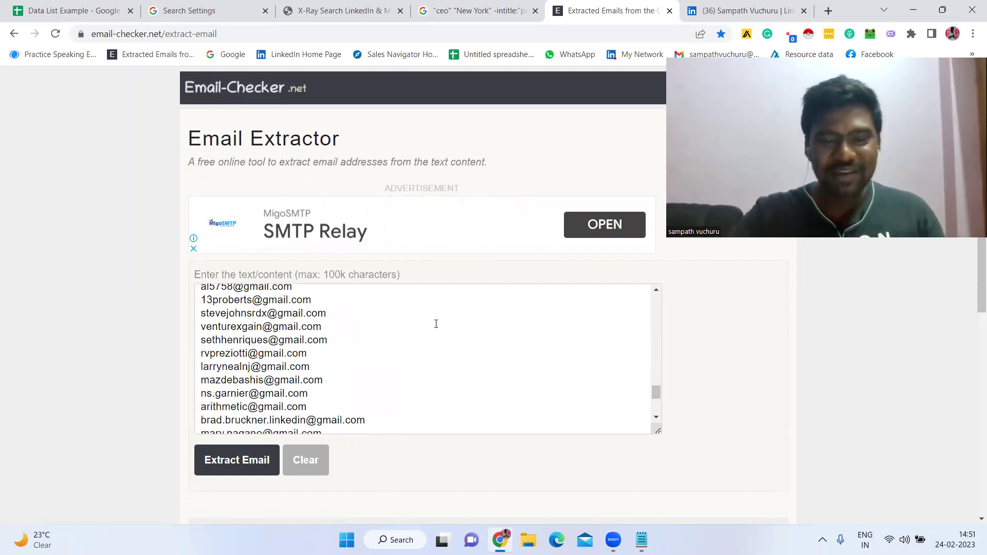
scroll(430, 353, "up", 10)
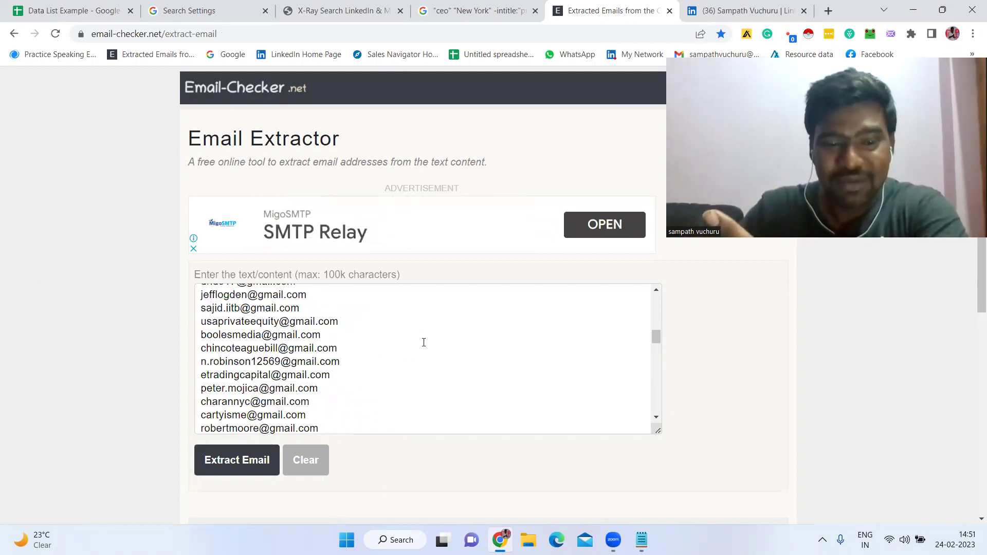
scroll(424, 342, "up", 4)
scroll(428, 341, "down", 1)
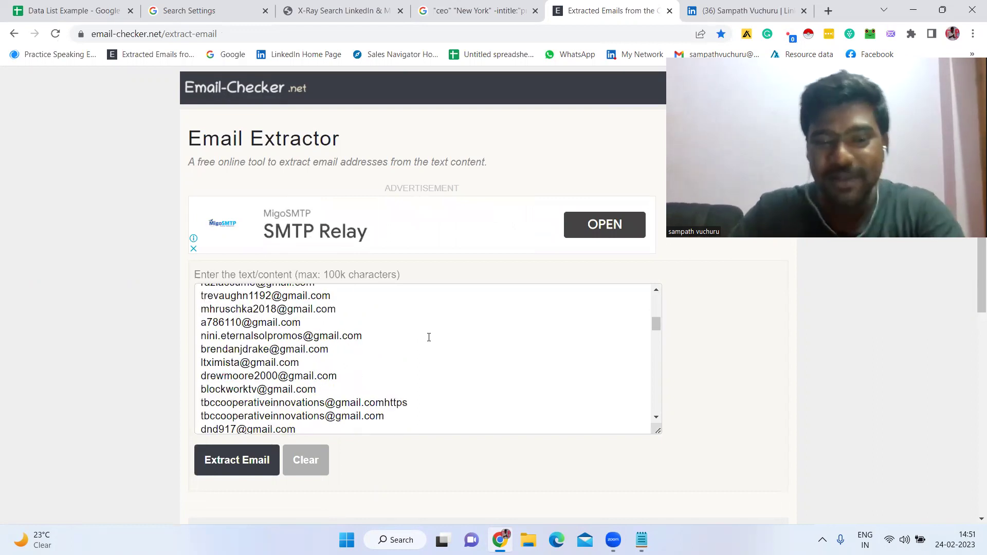
scroll(415, 348, "up", 5)
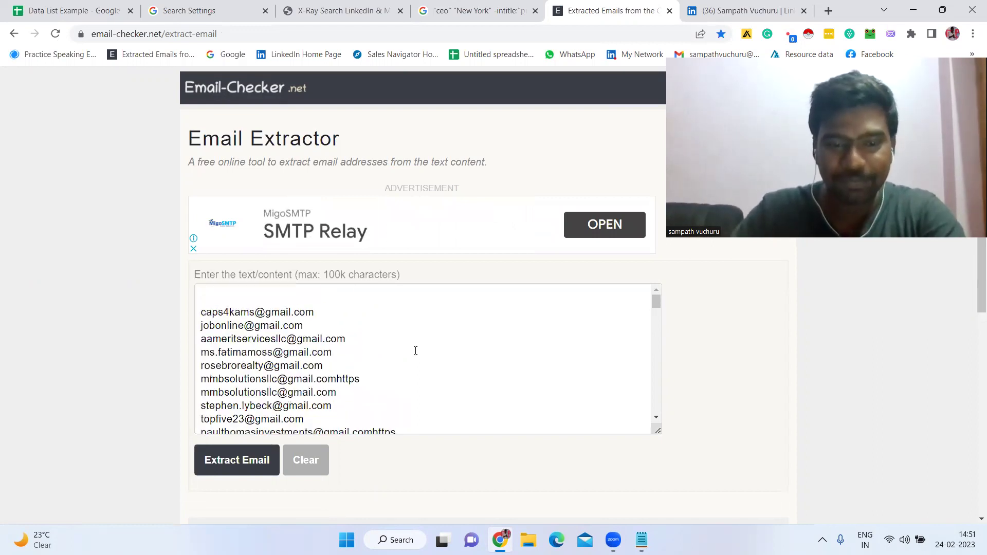
scroll(514, 348, "down", 4)
scroll(362, 339, "up", 3)
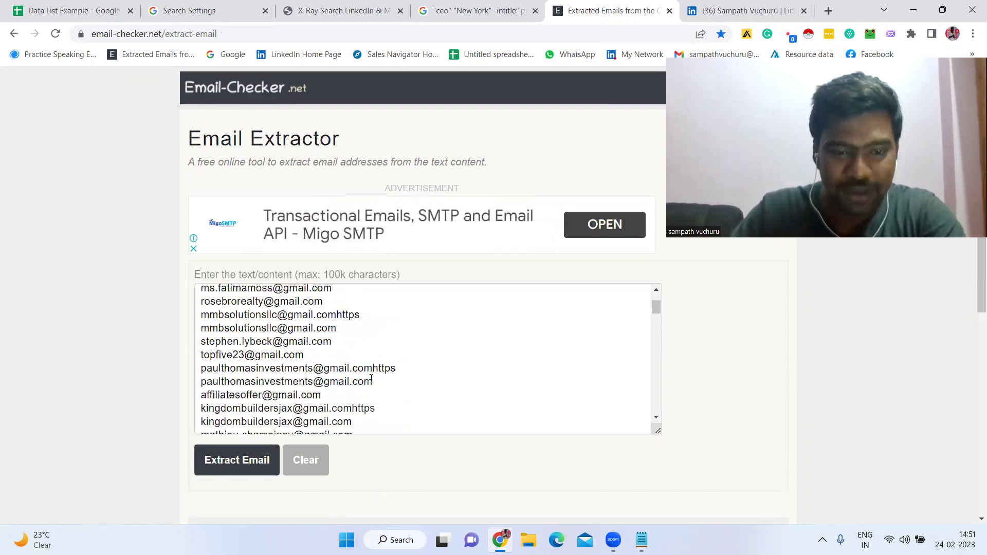
left_click_drag(373, 368, 467, 368)
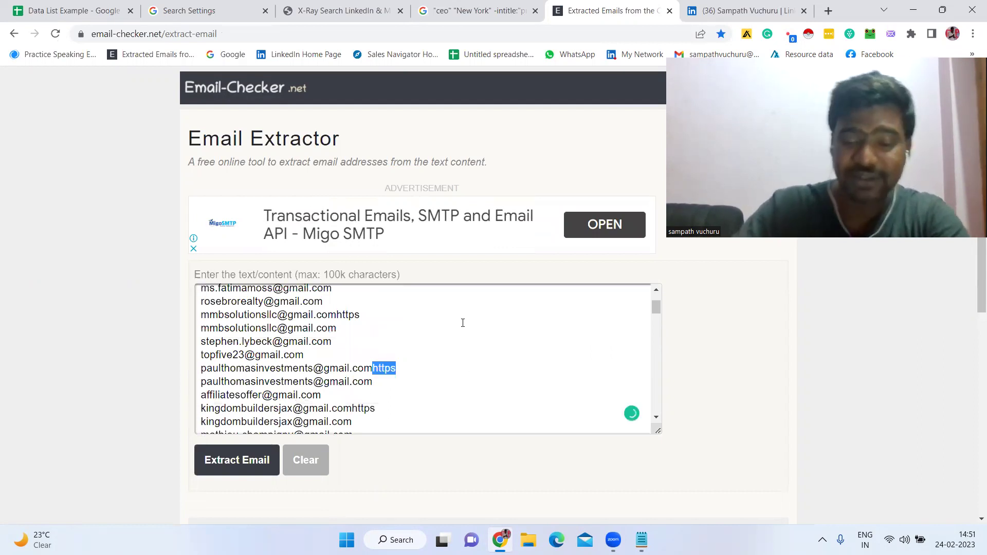
Step: Remove the stray "https" endings from three of the Gmail addresses in the extracted list
key("BackSpace")
scroll(457, 316, "down", 2)
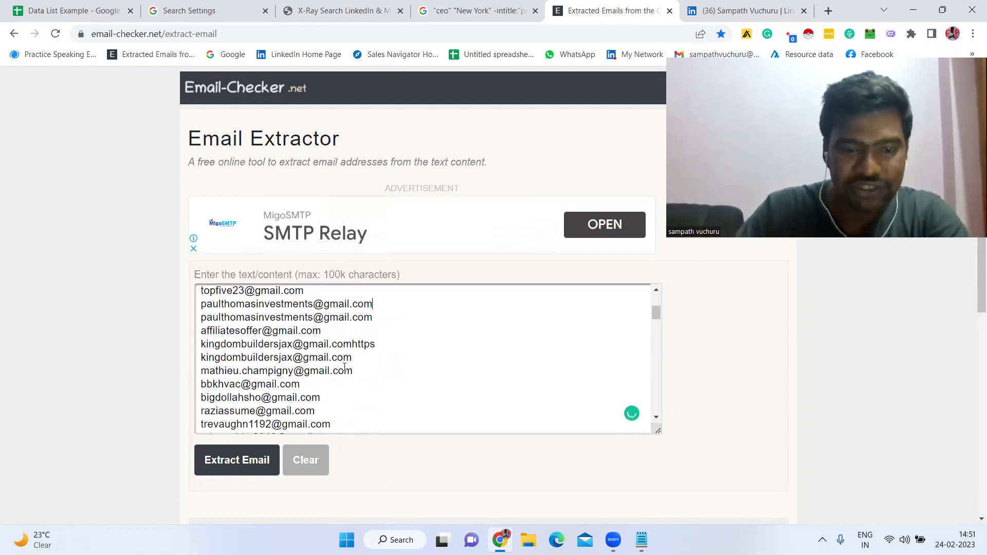
scroll(351, 366, "up", 3)
left_click_drag(338, 379, 395, 378)
key("BackSpace")
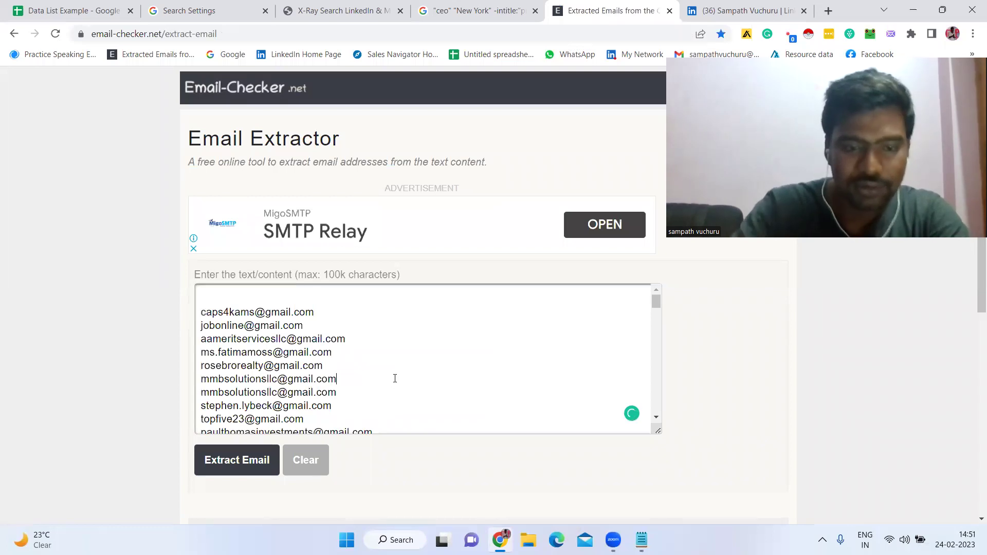
scroll(443, 350, "down", 8)
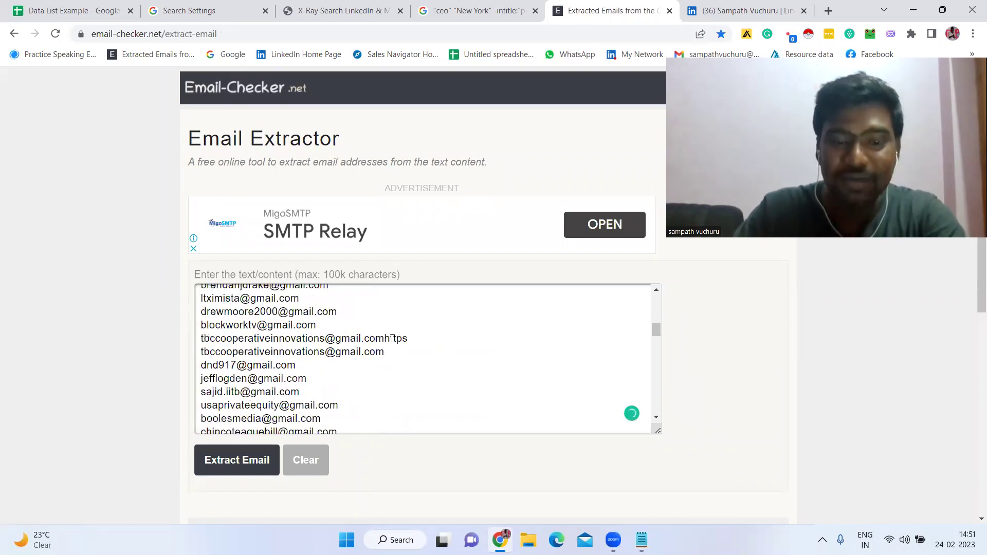
left_click_drag(385, 338, 418, 334)
key("BackSpace")
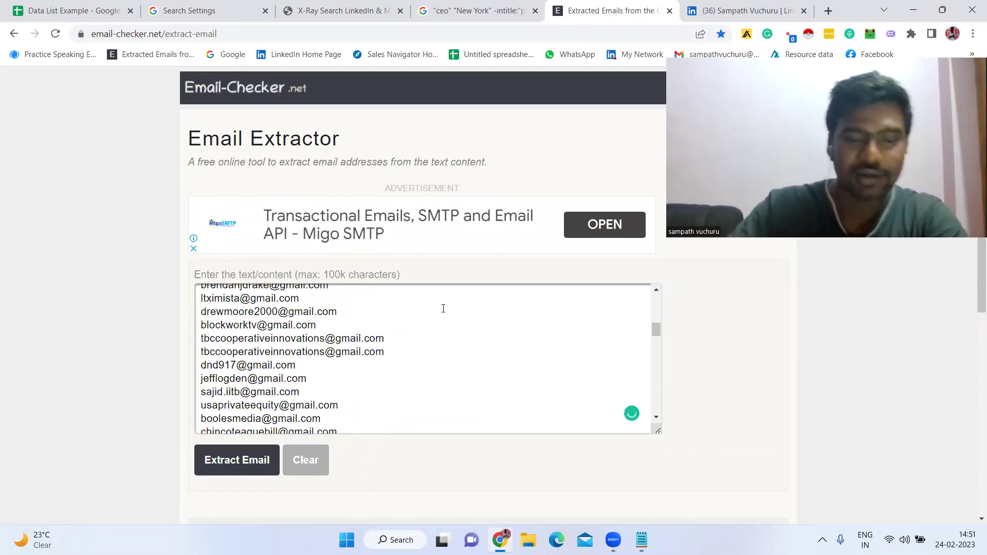
Step: Copy the whole cleaned email list into the Notepad file New Text Document (3), then minimize Notepad
scroll(531, 337, "down", 5)
key("ctrl+a")
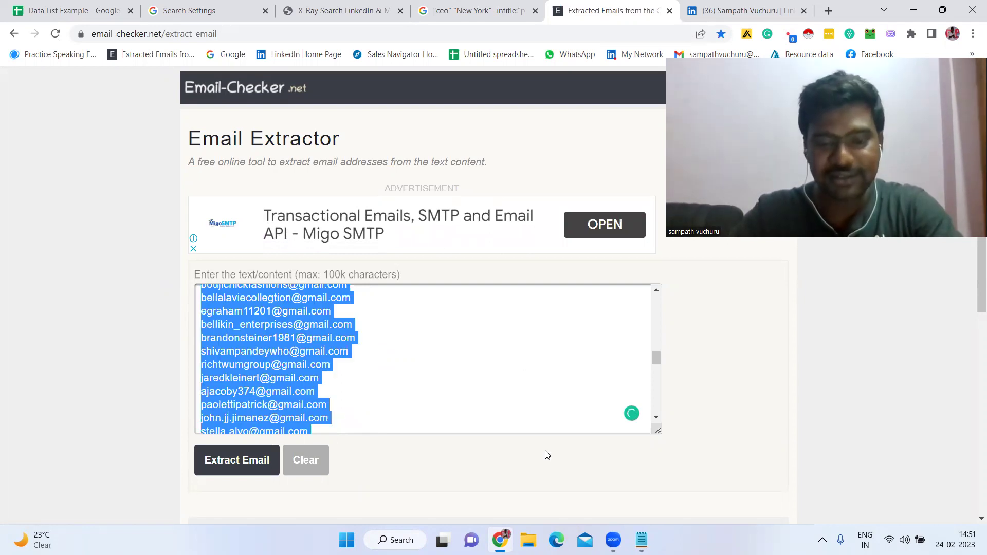
left_click(641, 539)
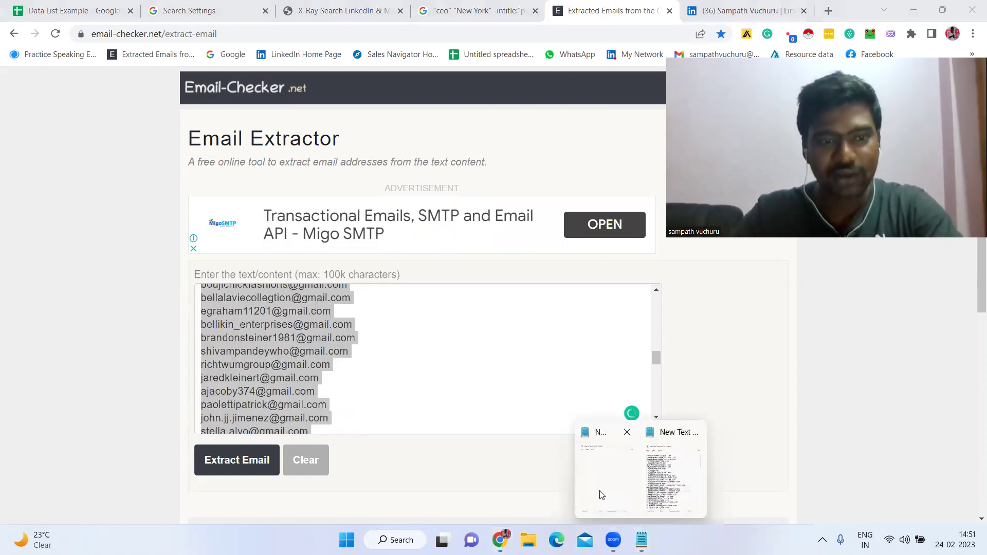
left_click(673, 473)
scroll(317, 235, "up", 15)
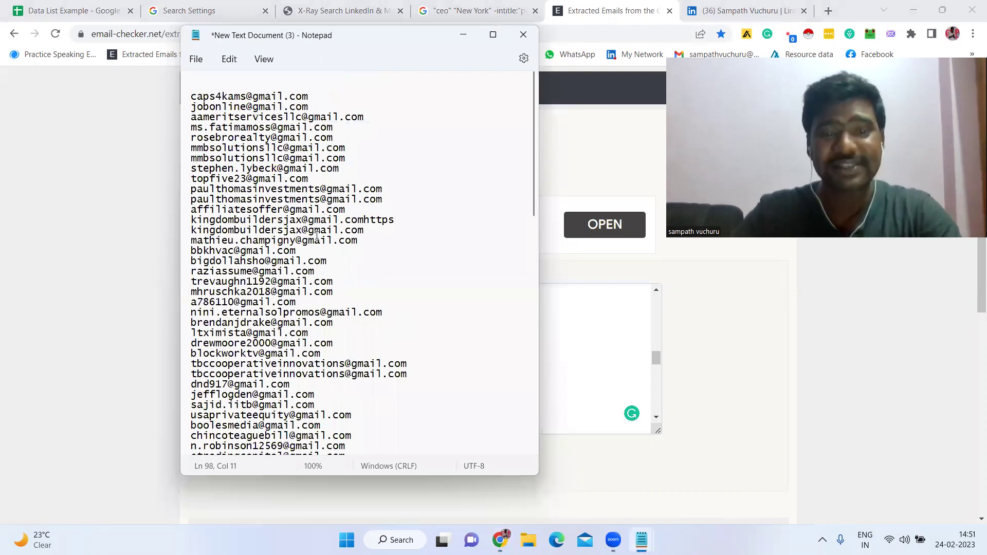
left_click(463, 34)
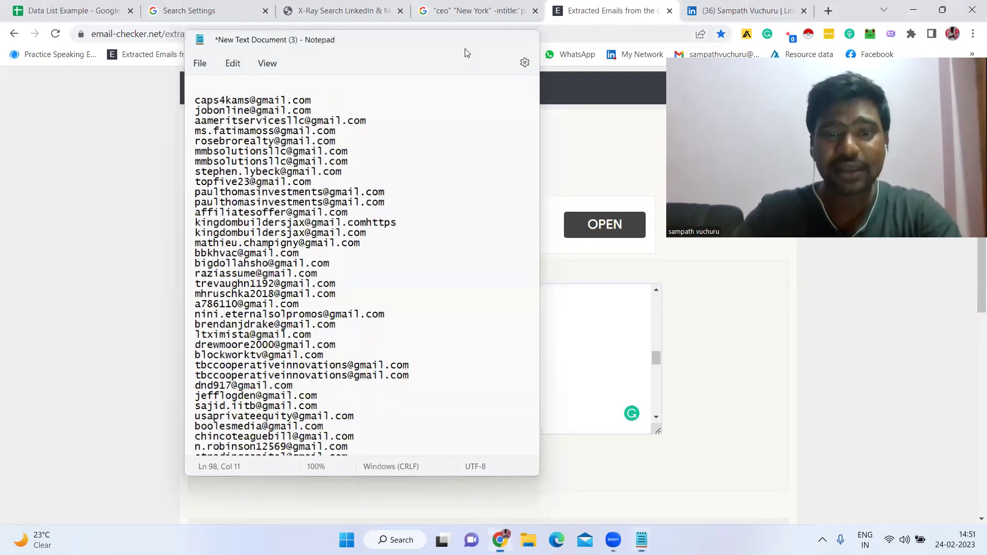
Step: Return to the Google X-Ray search, open the second page of results and complete the robot check
left_click(469, 10)
left_click(313, 424)
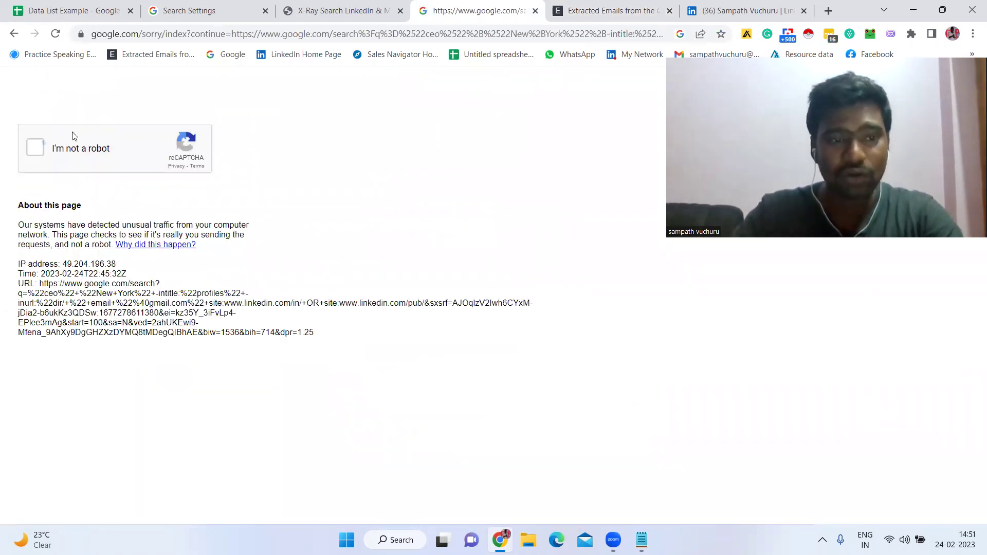
left_click(72, 136)
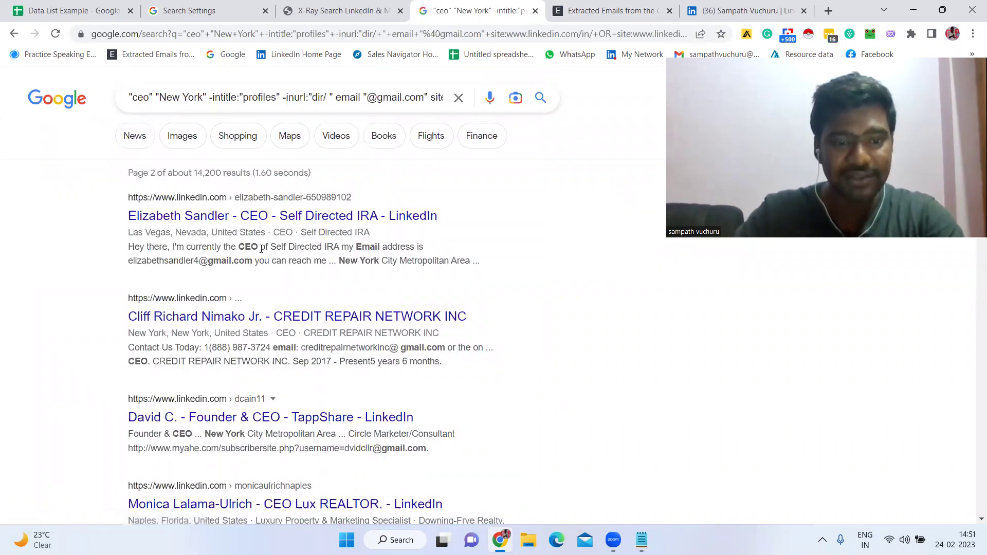
Step: Select and copy the text of all results on the second page, starting at the first LinkedIn profile
triple_click(303, 248)
left_click(1, 272)
scroll(52, 271, "down", 15)
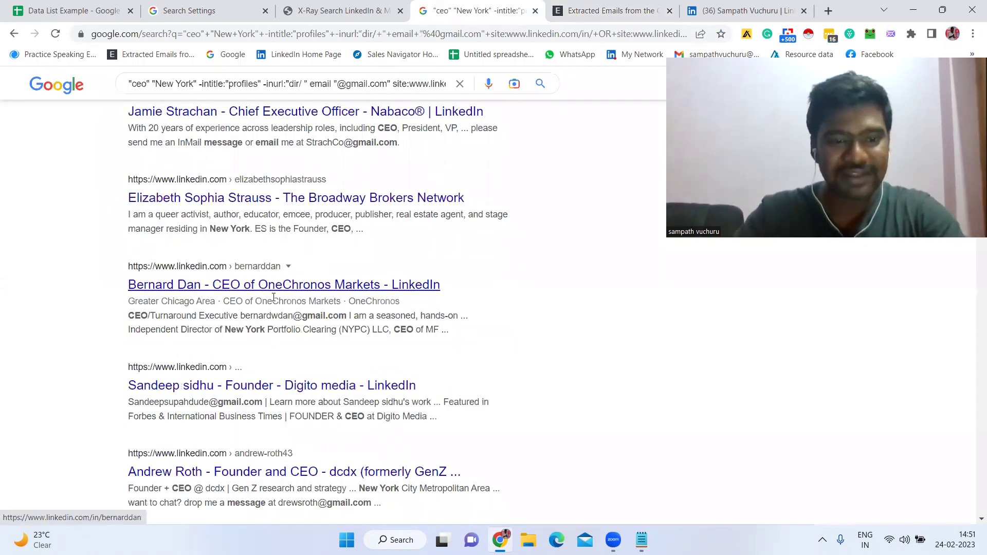
scroll(273, 297, "down", 20)
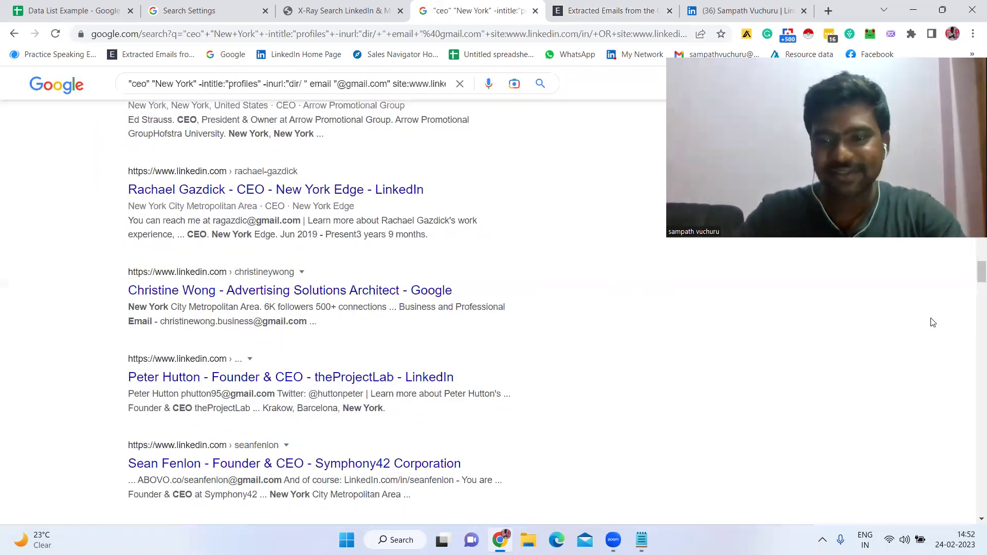
scroll(973, 265, "down", 10)
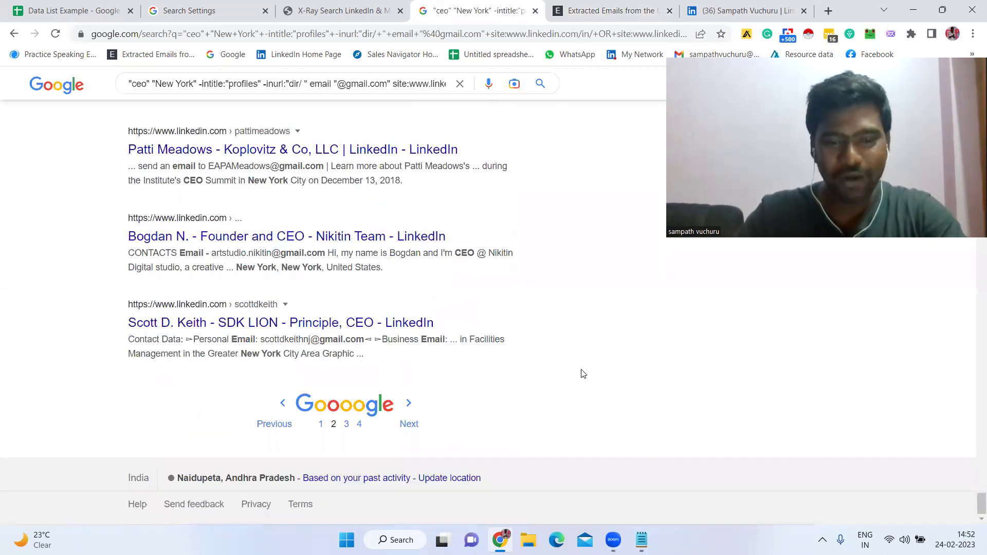
left_click_drag(583, 374, 170, 46)
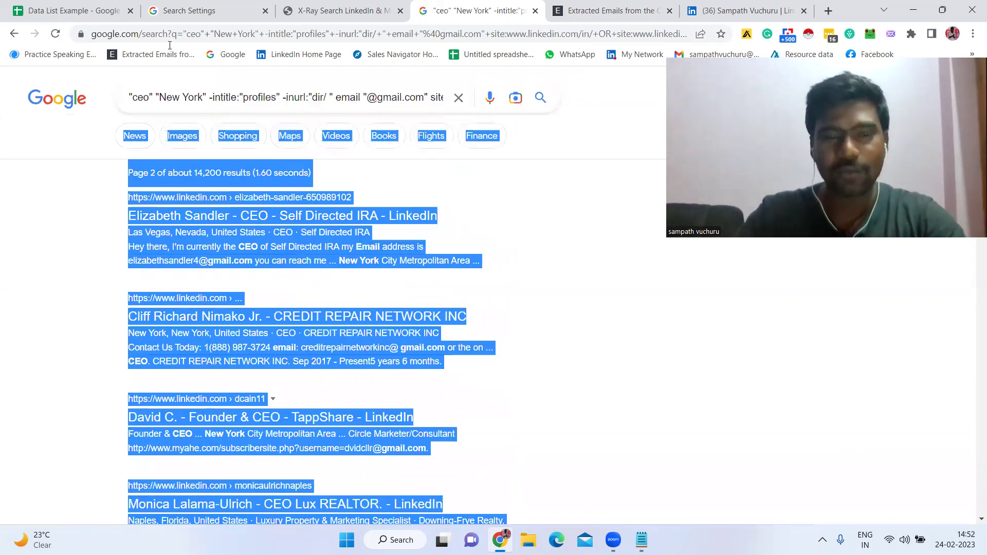
left_click_drag(183, 157, 122, 198)
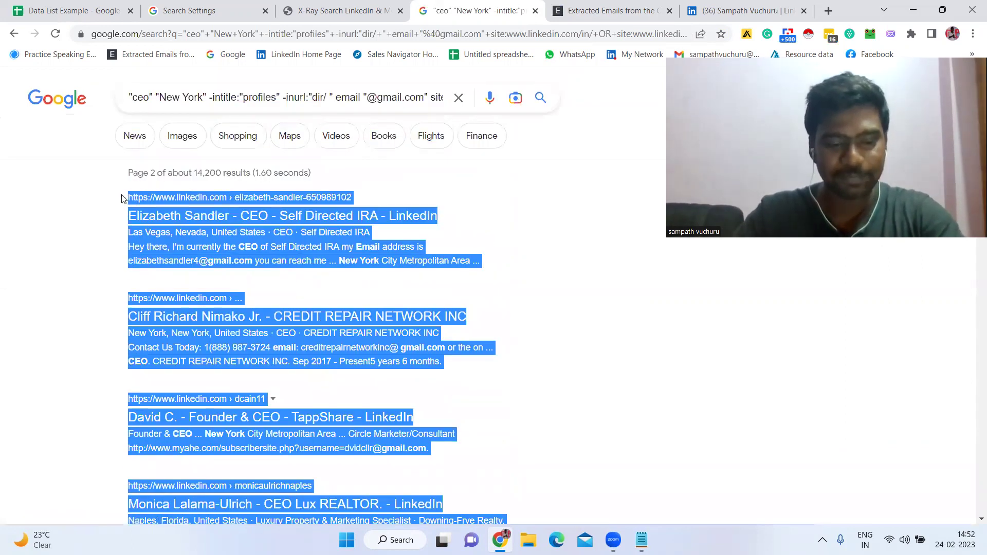
Step: Replace the Email Extractor's text with the copied second-page results and extract the email addresses
left_click(603, 7)
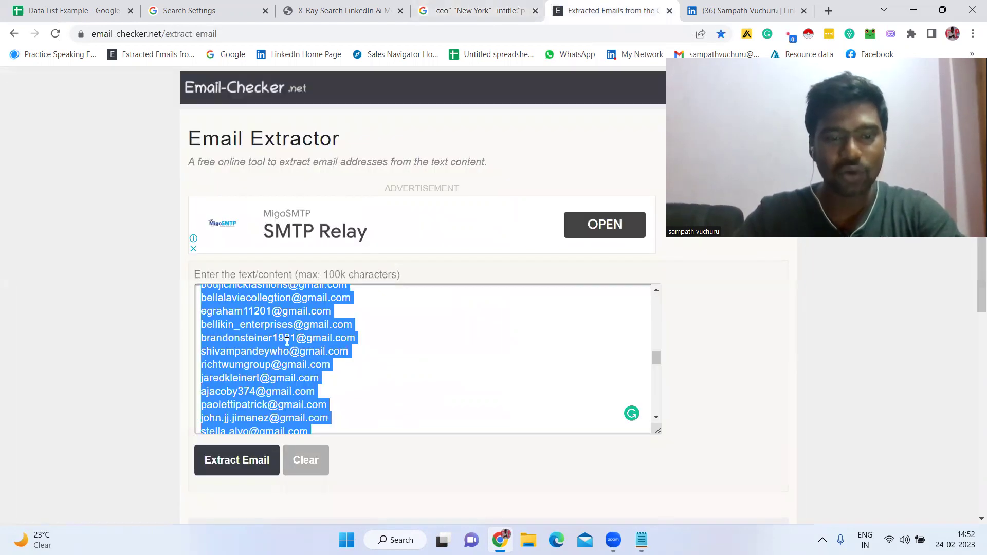
key("Delete")
key("ctrl+v")
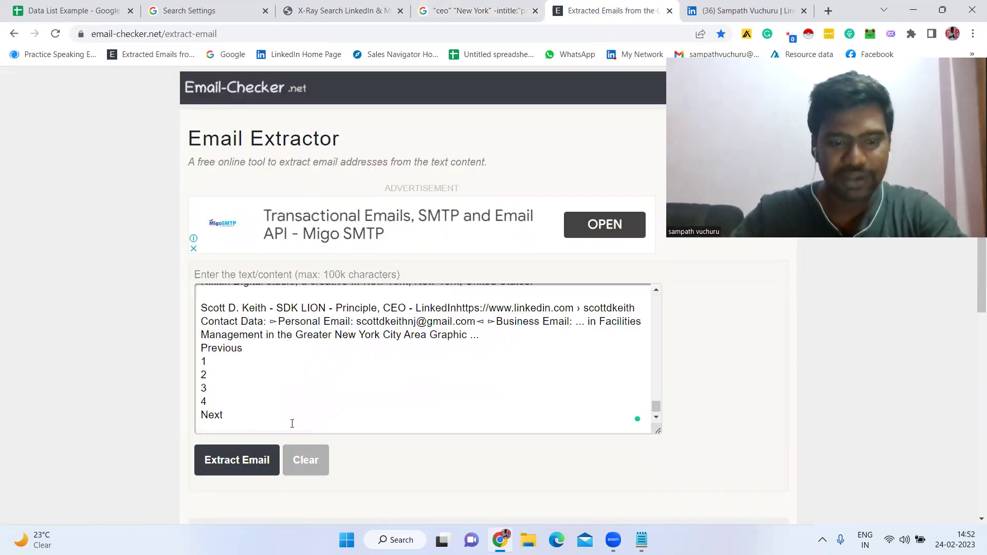
left_click(231, 460)
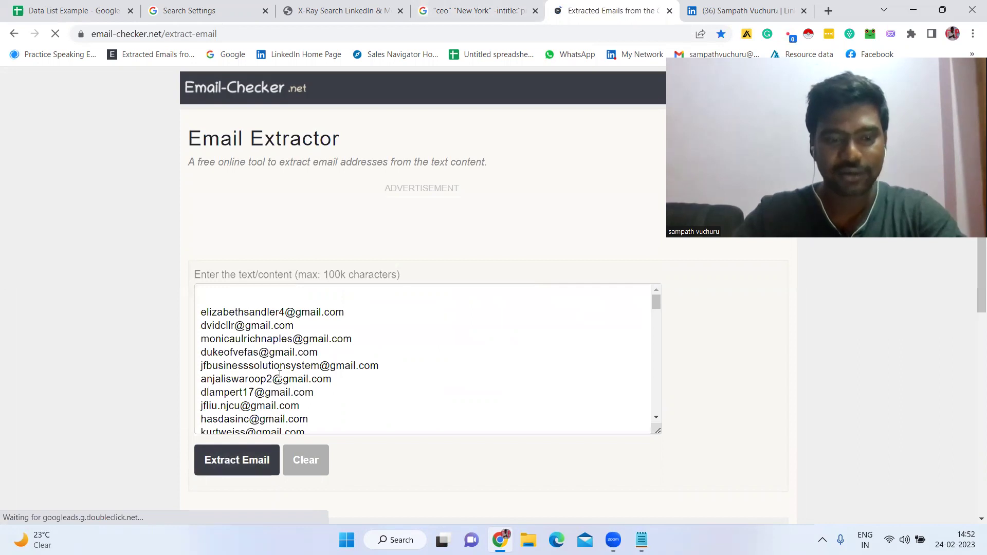
Step: Copy all the extracted addresses and append them at the end of the email list in the Notepad file
key("ctrl+a")
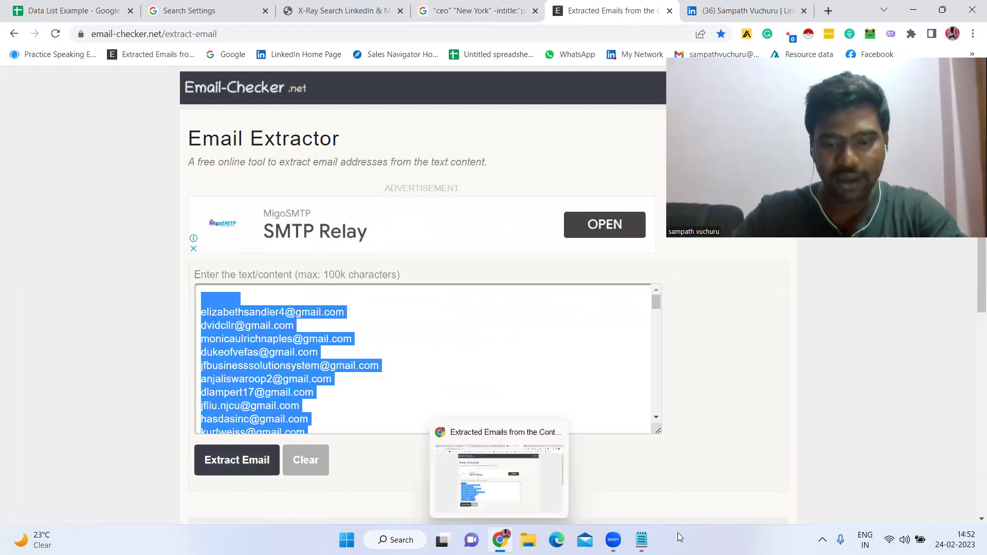
mouse_move(641, 540)
left_click(668, 467)
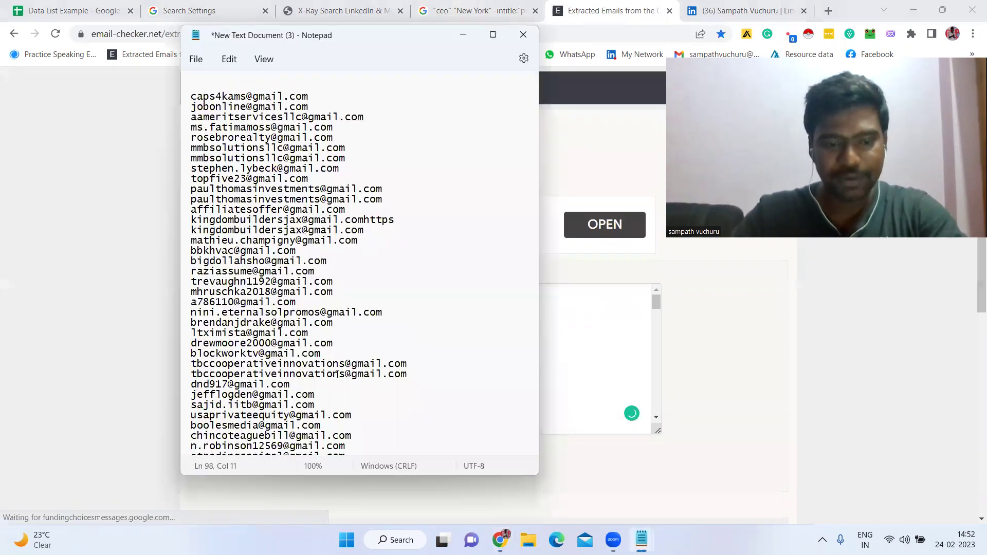
scroll(337, 374, "down", 17)
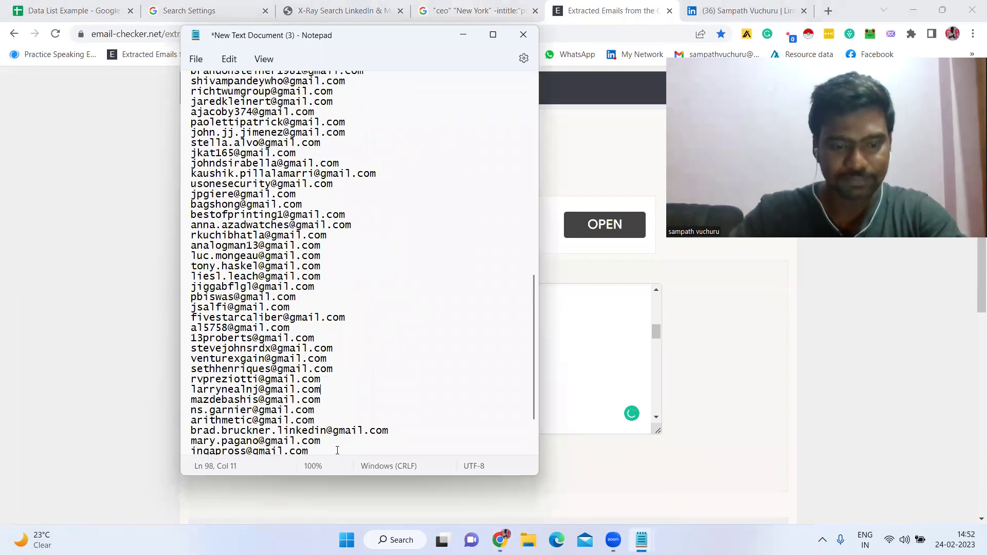
scroll(337, 451, "down", 3)
right_click(337, 450)
key("Escape")
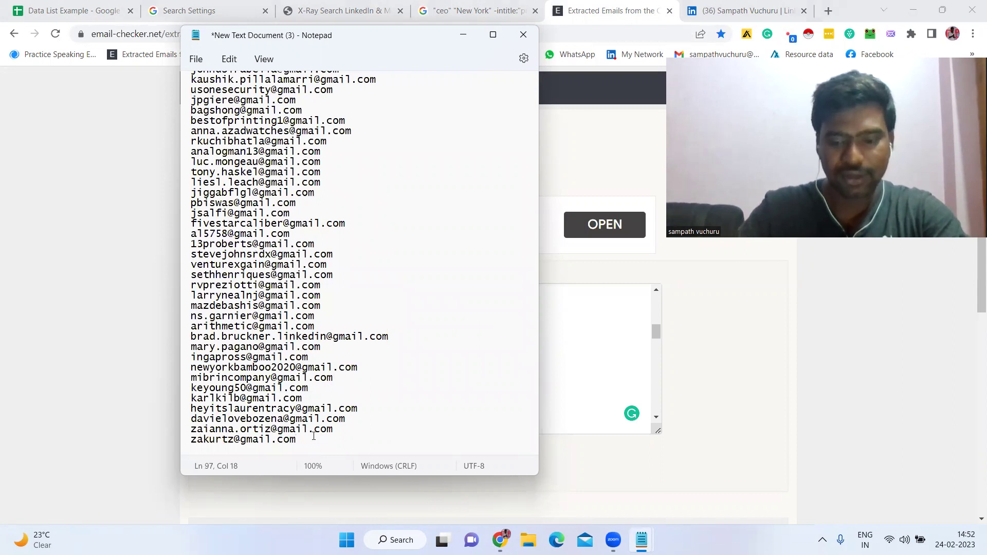
key("ctrl+v")
scroll(360, 257, "up", 5)
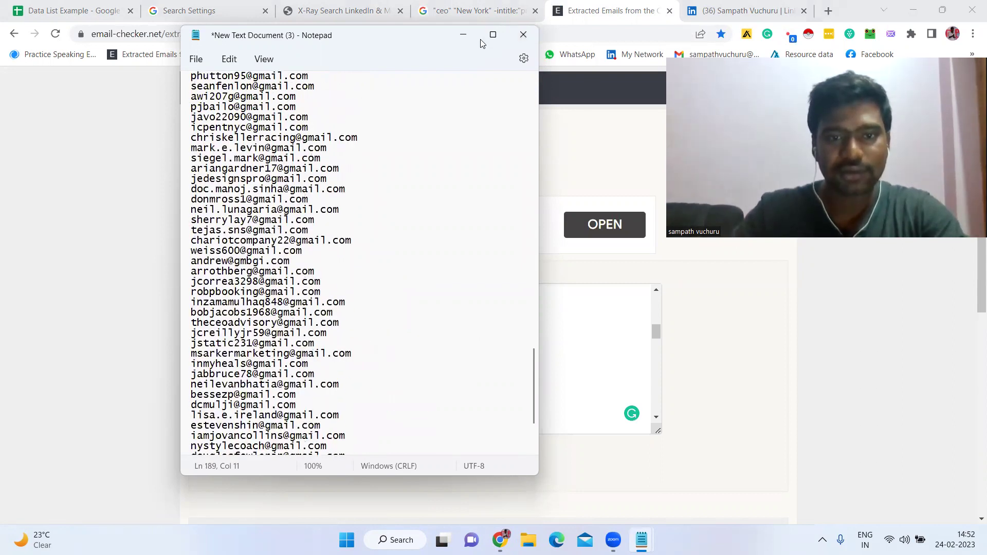
left_click(470, 11)
scroll(488, 350, "down", 10)
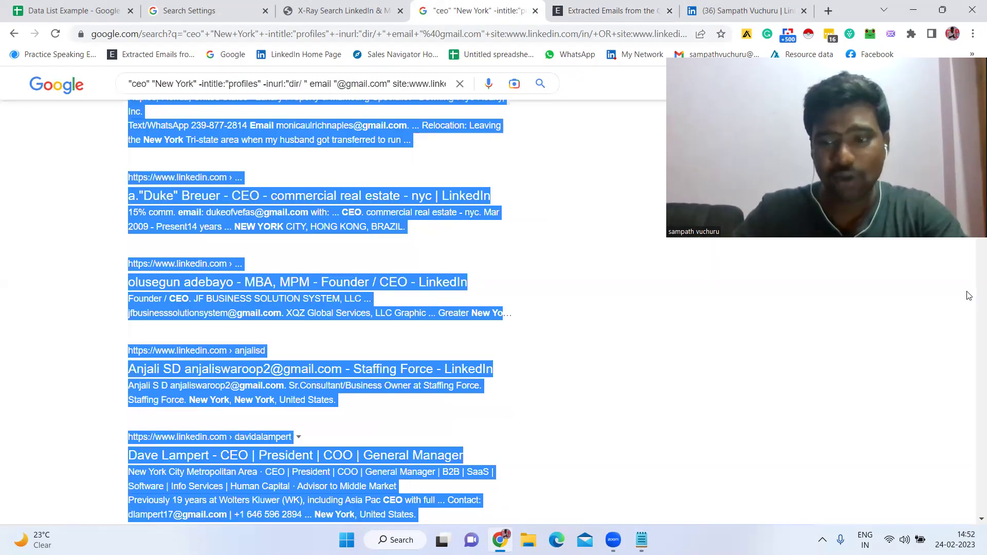
scroll(712, 280, "down", 20)
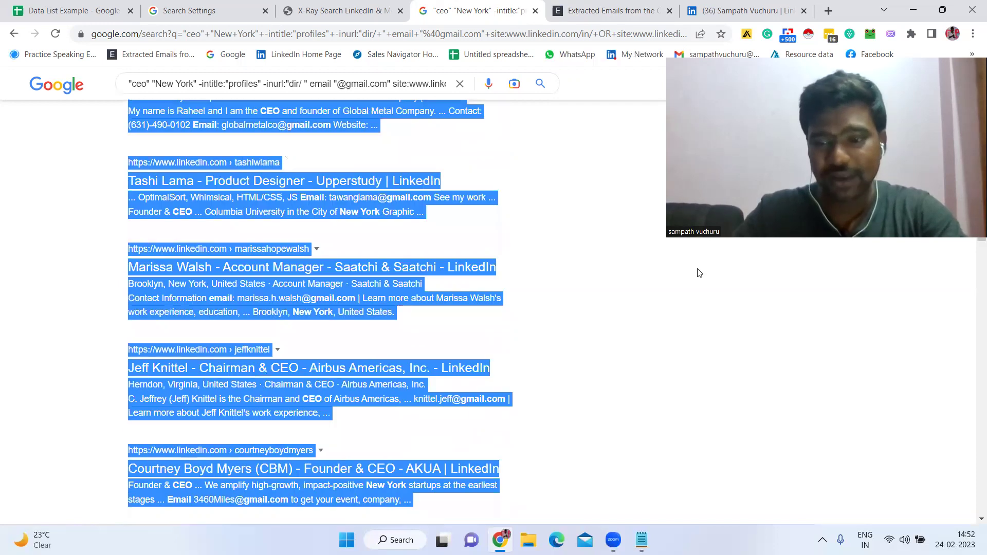
scroll(952, 281, "down", 15)
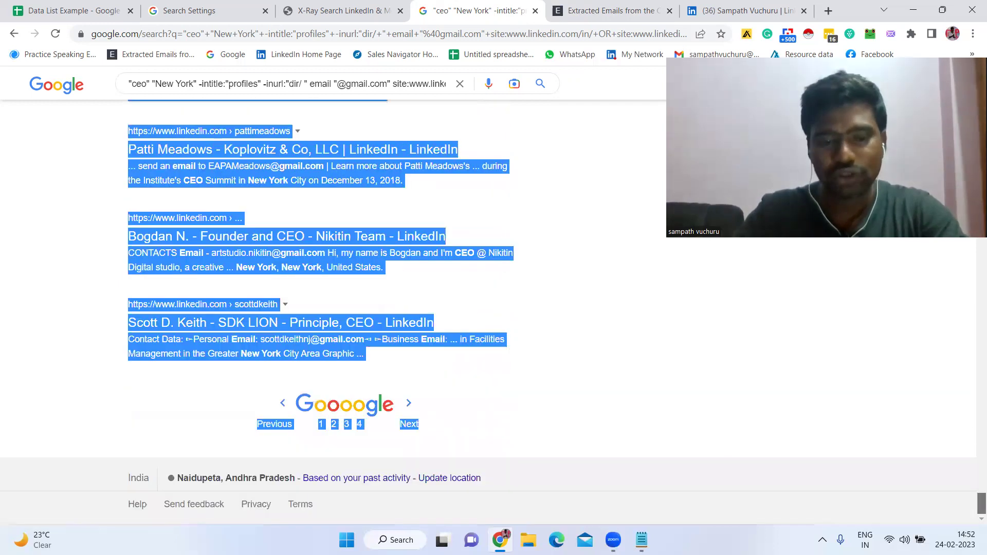
left_click(562, 382)
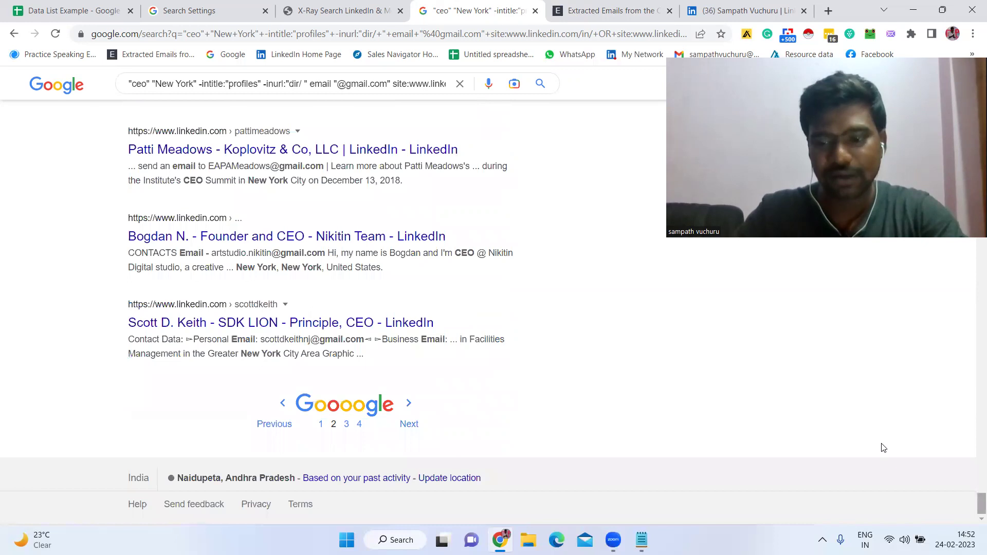
scroll(883, 448, "up", 15)
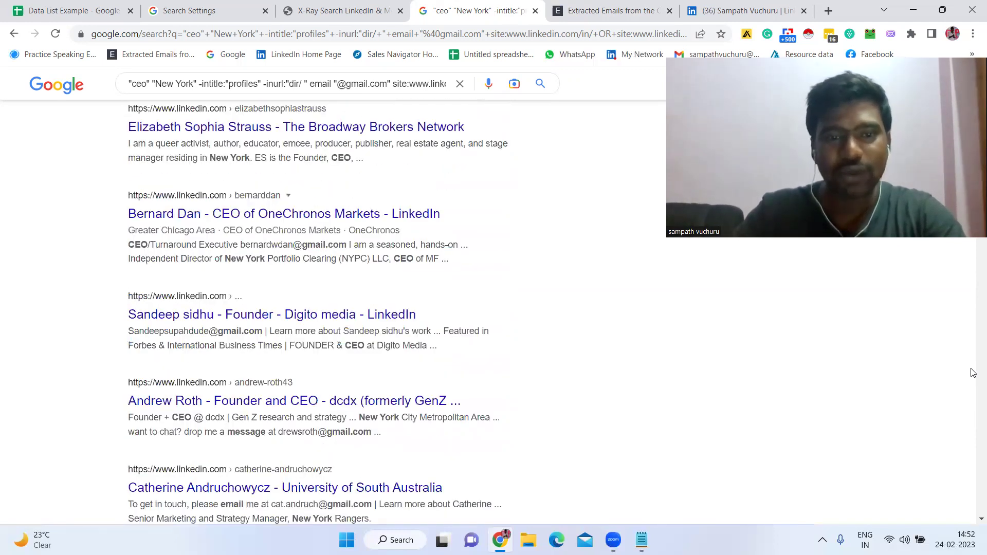
left_click(369, 84)
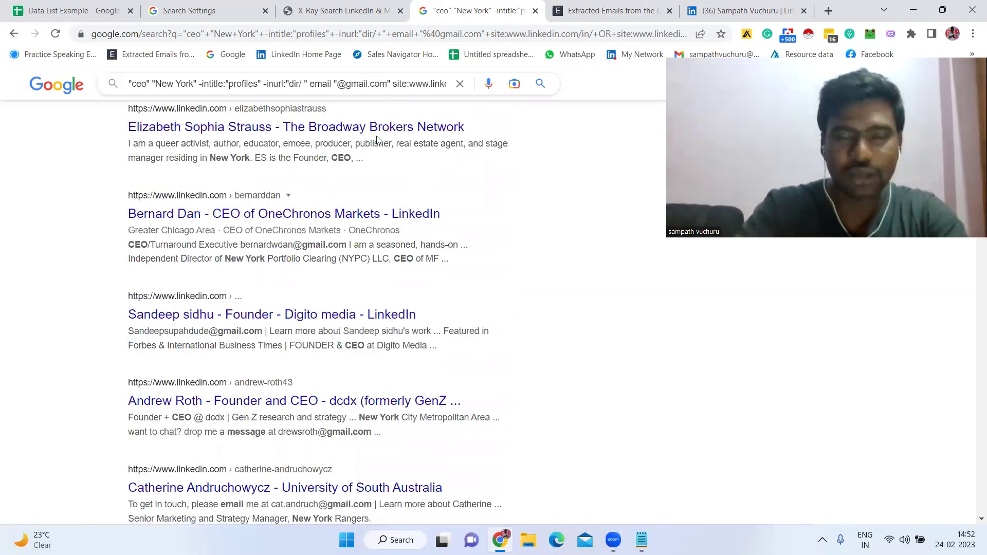
key("BackSpace")
key("BackSpace")
key("BackSpace")
key("BackSpace")
key("BackSpace")
type("yahoo")
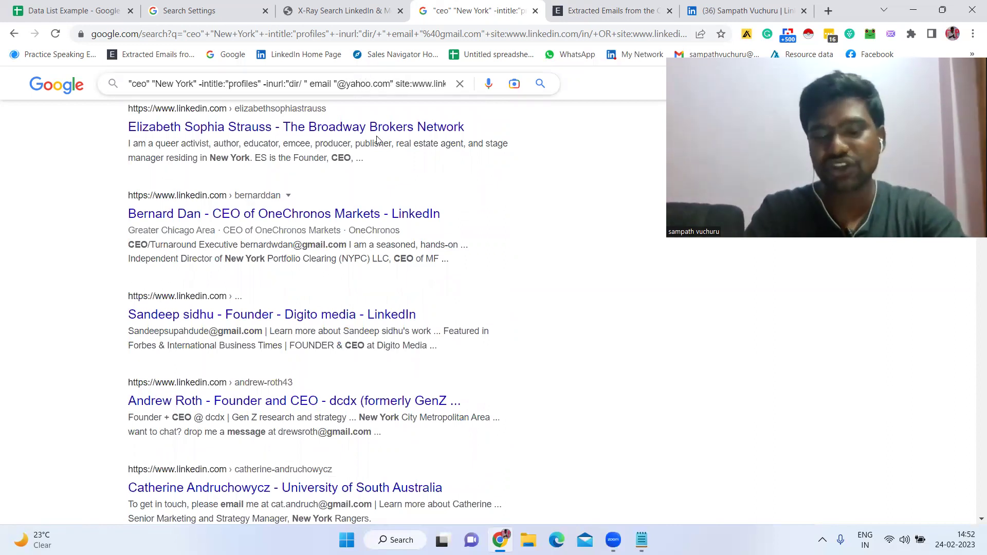
key("Return")
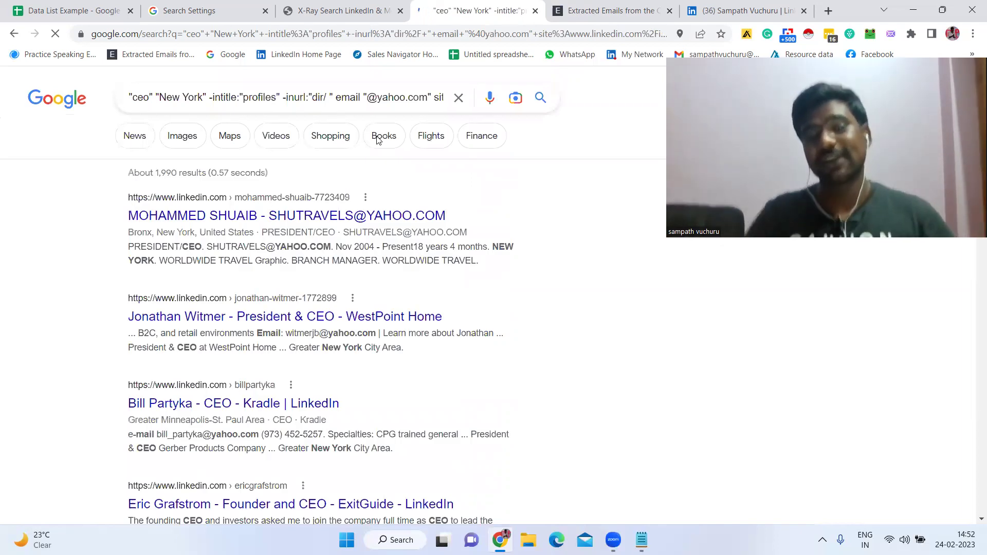
Step: Copy all the Yahoo search results and paste them into the Email Extractor's text field in place of the old list
scroll(62, 252, "down", 5)
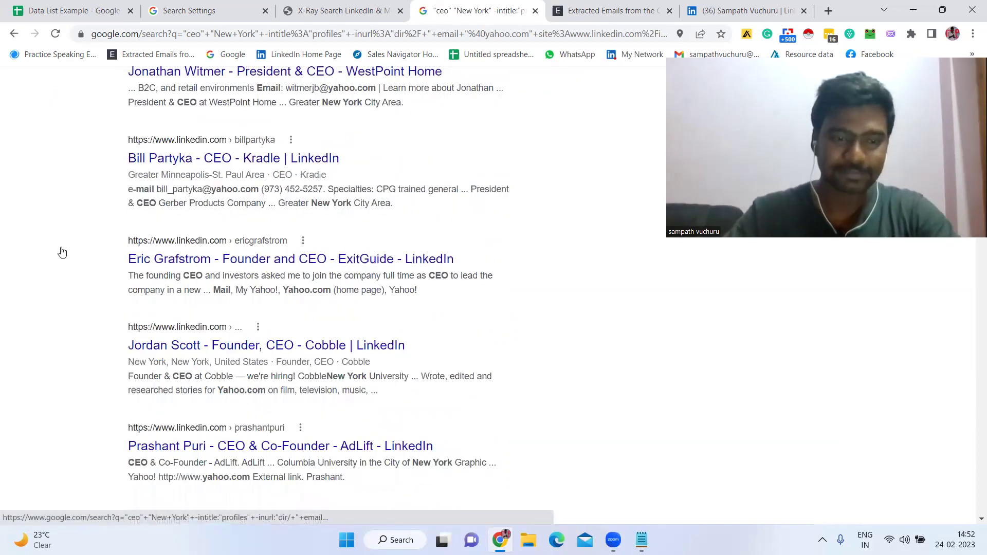
scroll(62, 252, "up", 5)
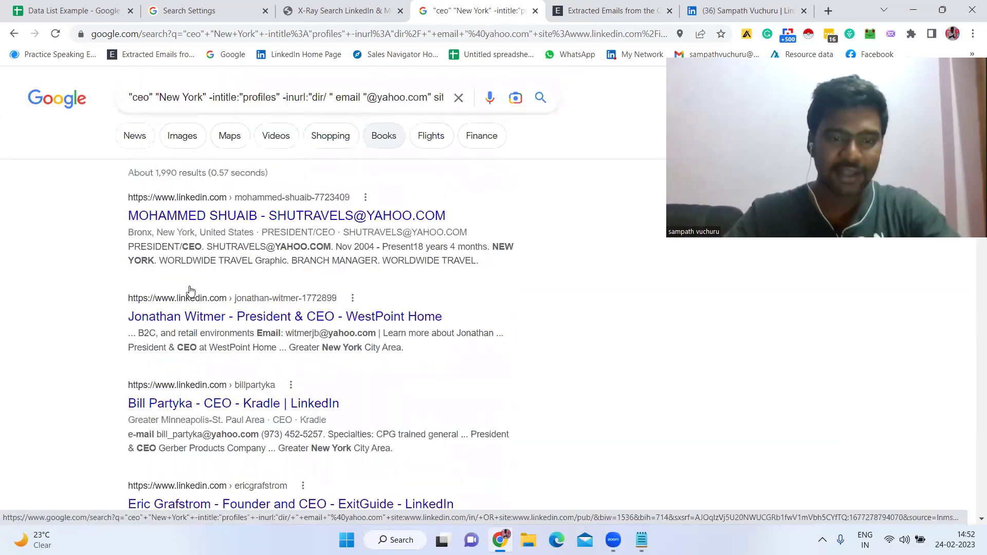
triple_click(255, 244)
left_click_drag(98, 189, 484, 397)
left_click(591, 7)
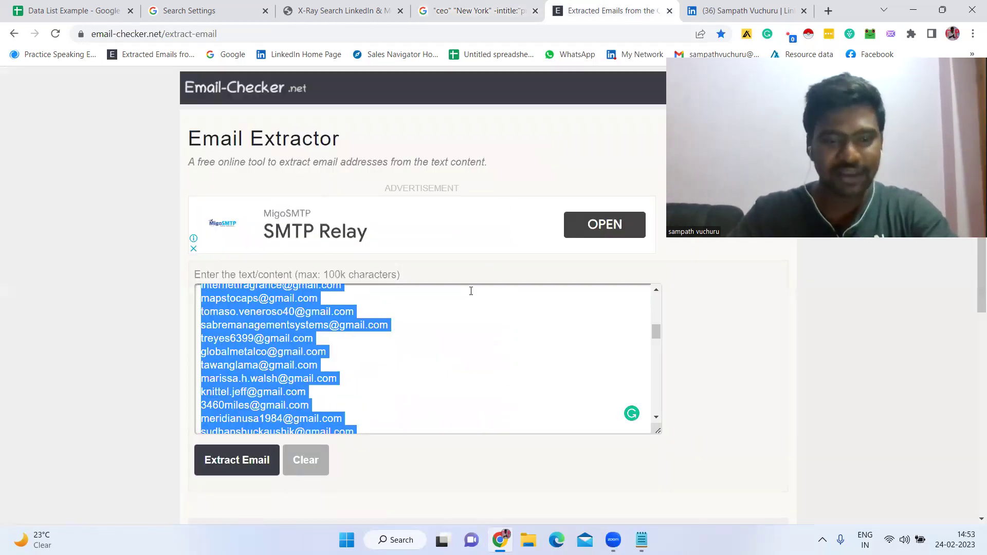
key("ctrl+v")
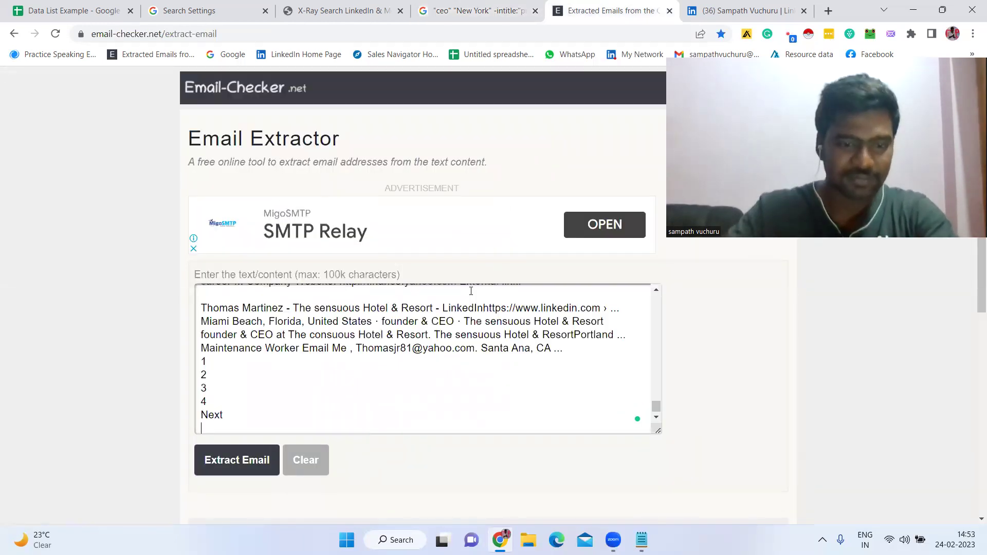
Step: Extract the email addresses from the pasted Yahoo results and add all of them to the email list in the Notepad file
left_click(211, 454)
scroll(346, 325, "down", 5)
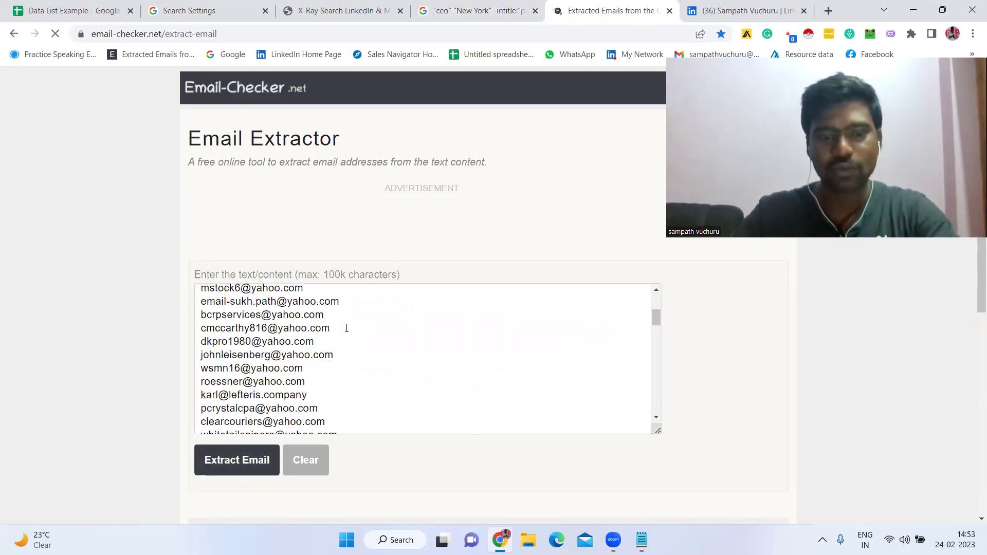
key("ctrl+a")
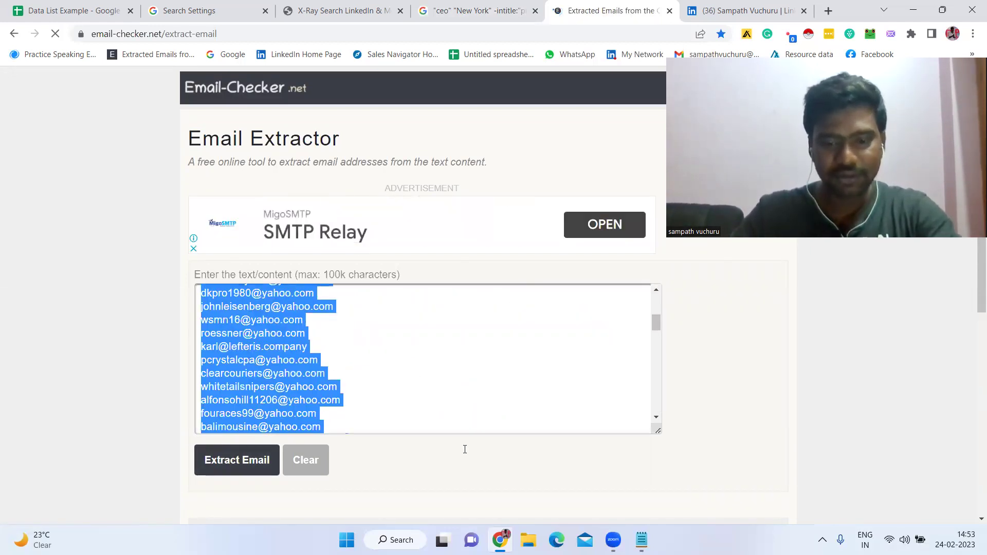
key("alt+Tab")
left_click(410, 366)
key("ctrl+v")
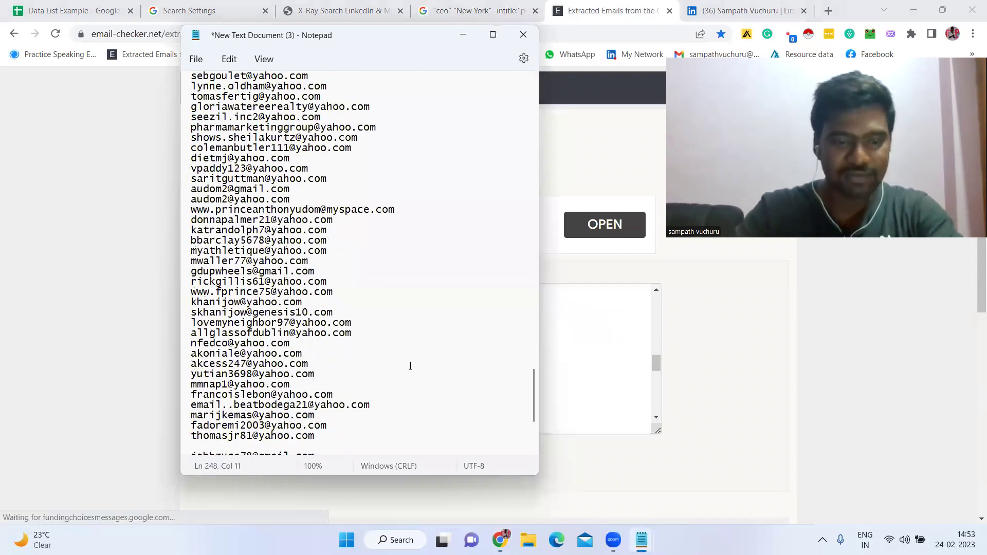
Step: Look through the collected Gmail and Yahoo addresses in the Notepad list from beginning to end
scroll(433, 321, "up", 10)
scroll(433, 320, "up", 20)
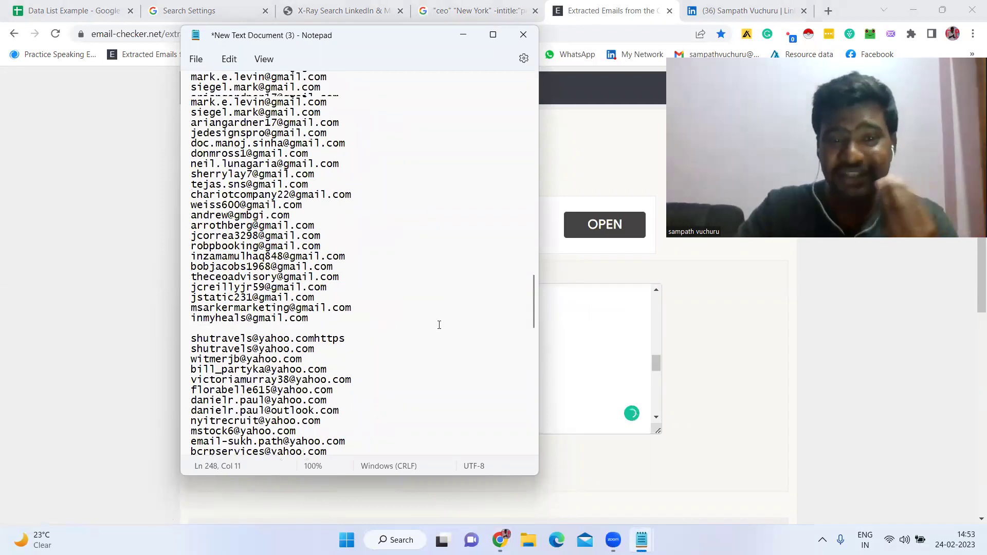
scroll(442, 321, "up", 10)
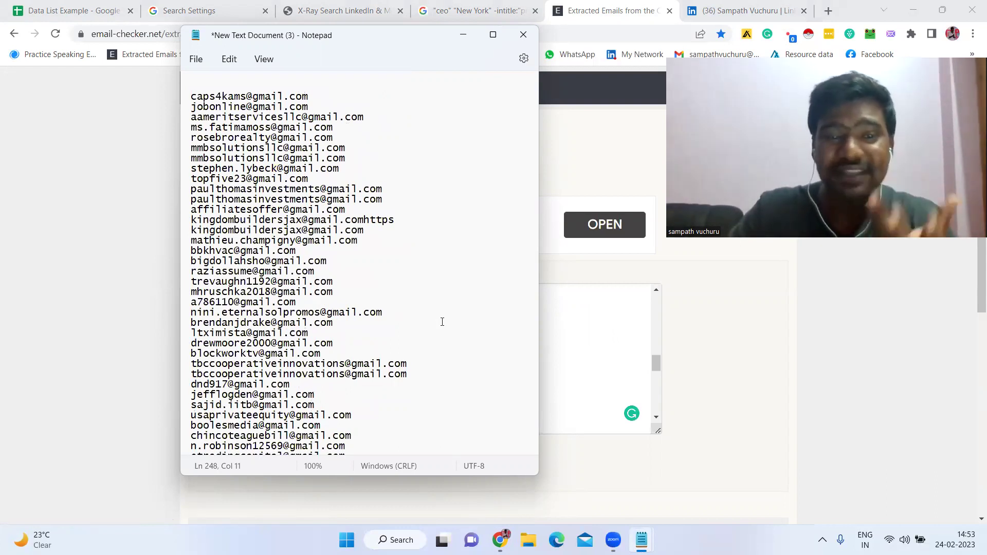
scroll(427, 298, "down", 20)
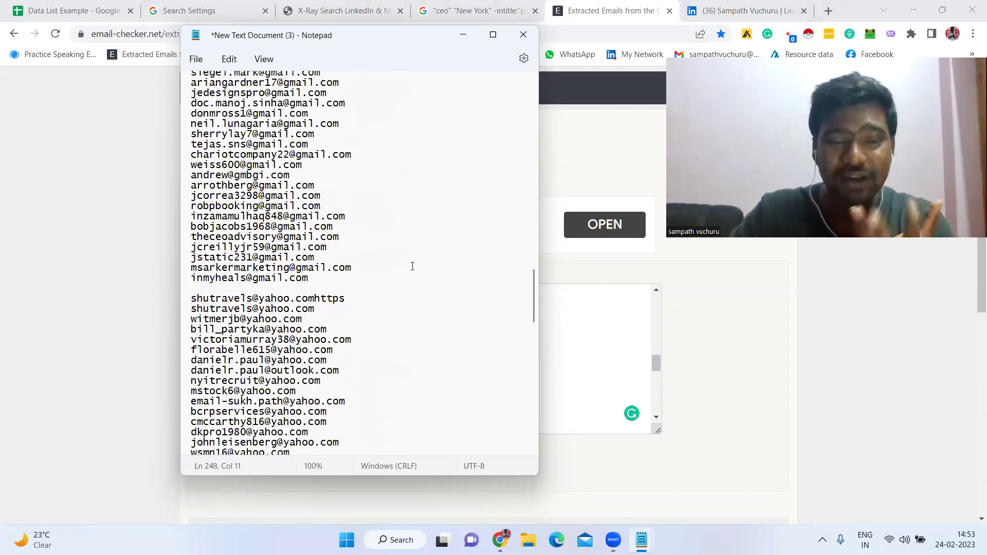
scroll(411, 262, "down", 10)
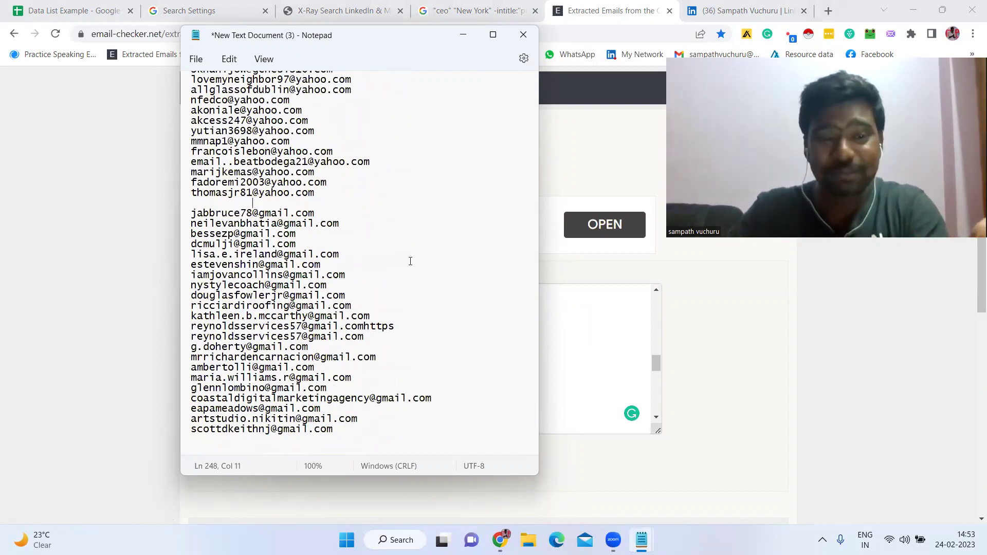
scroll(415, 255, "up", 20)
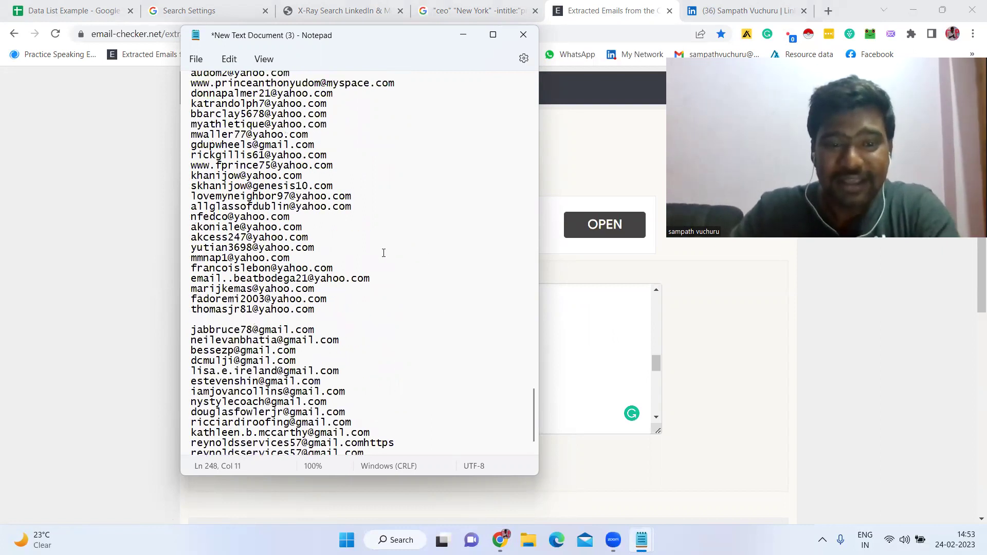
scroll(383, 253, "up", 20)
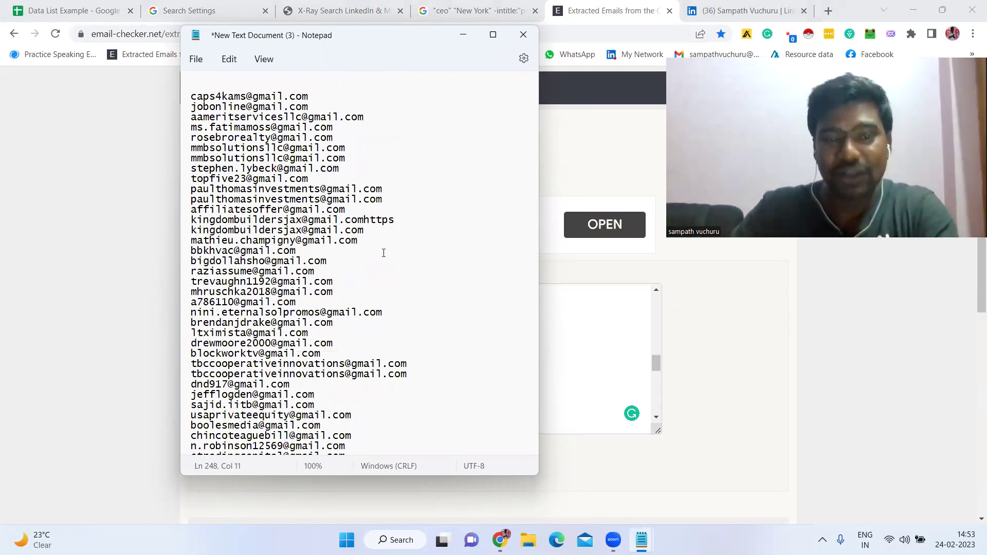
scroll(383, 253, "down", 20)
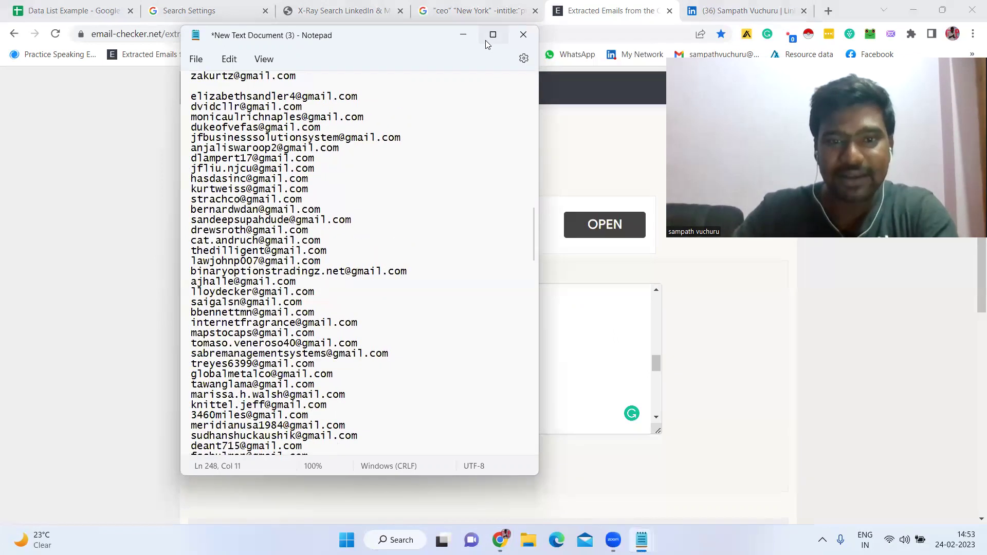
left_click(464, 34)
left_click(475, 11)
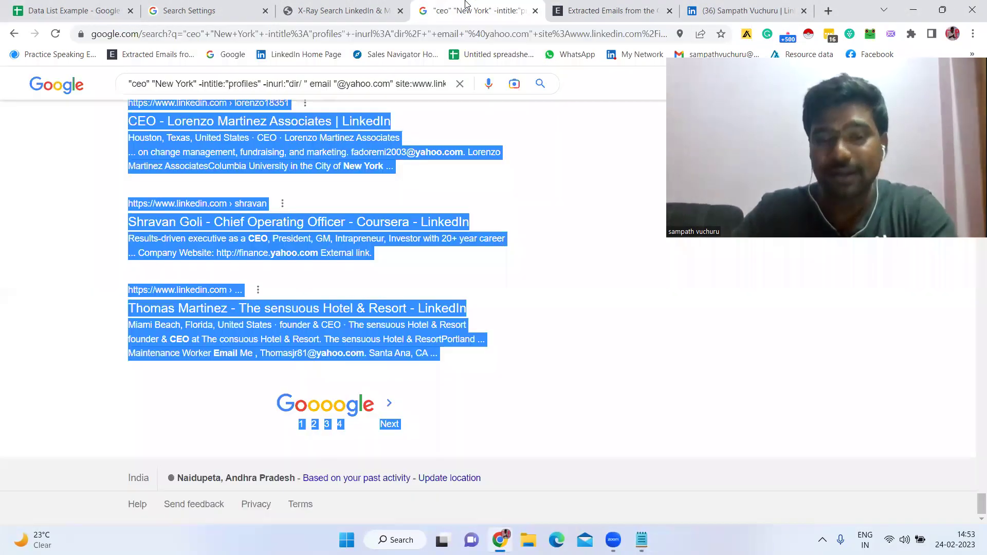
left_click(612, 263)
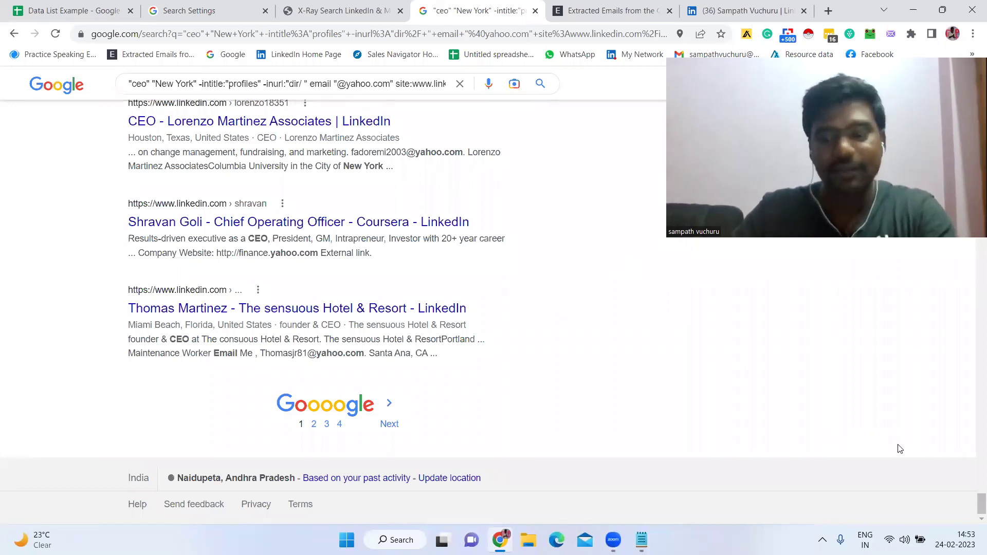
scroll(899, 449, "up", 10)
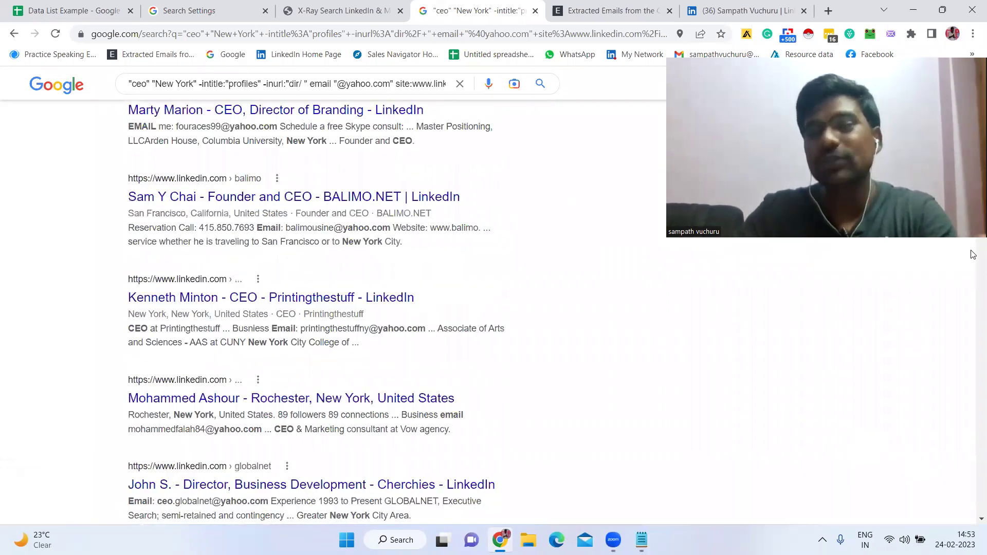
scroll(973, 255, "up", 15)
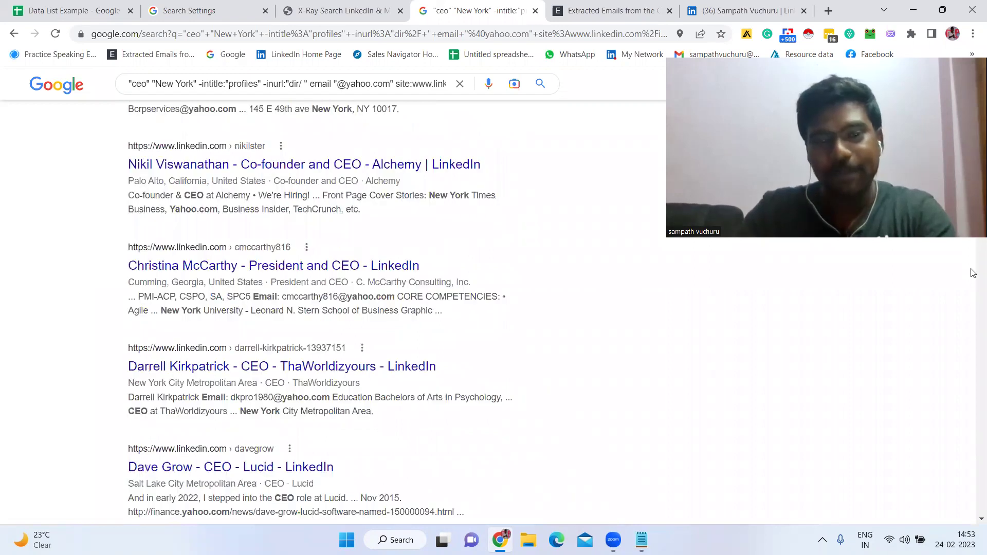
scroll(973, 293, "down", 5)
scroll(972, 317, "down", 5)
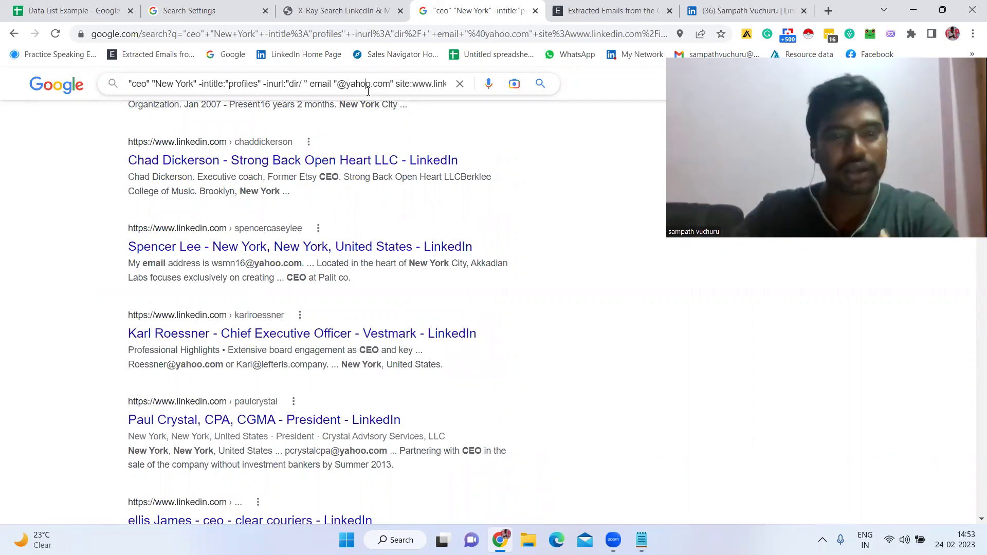
scroll(380, 215, "down", 15)
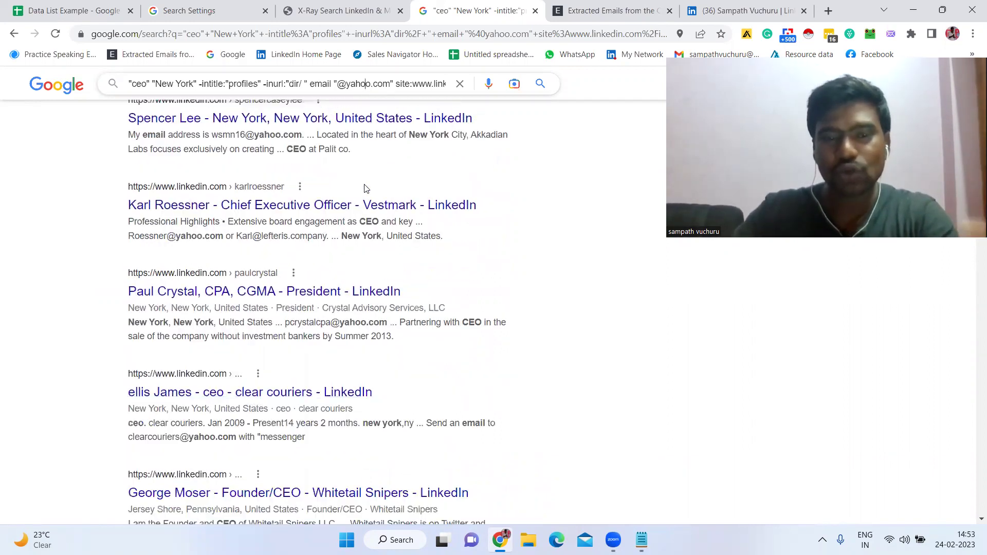
scroll(379, 216, "down", 10)
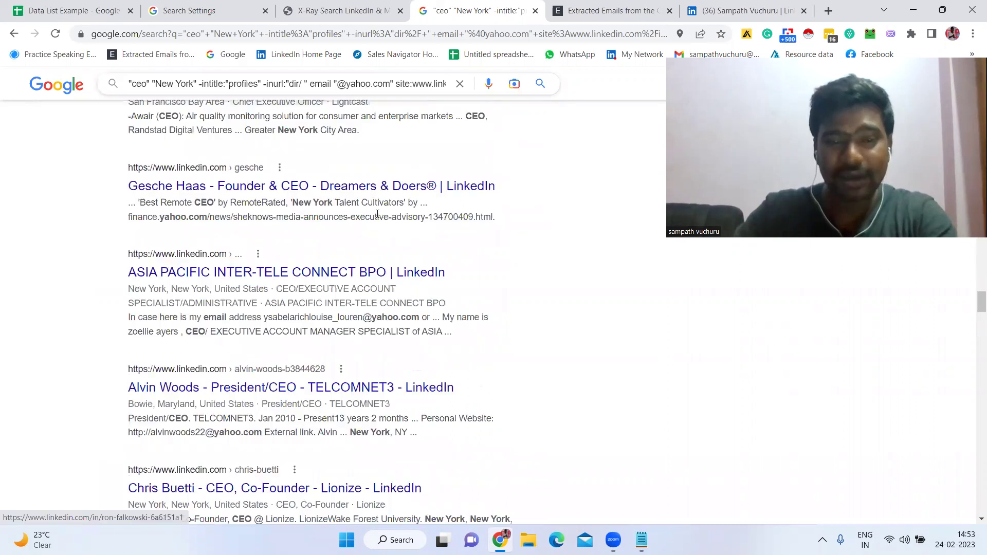
scroll(377, 213, "down", 15)
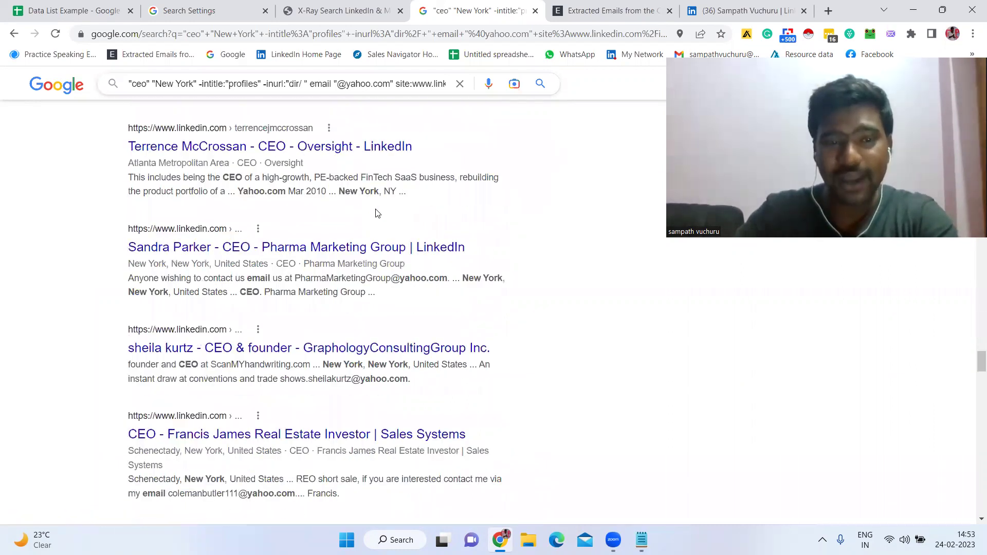
scroll(377, 214, "down", 20)
scroll(377, 214, "down", 20)
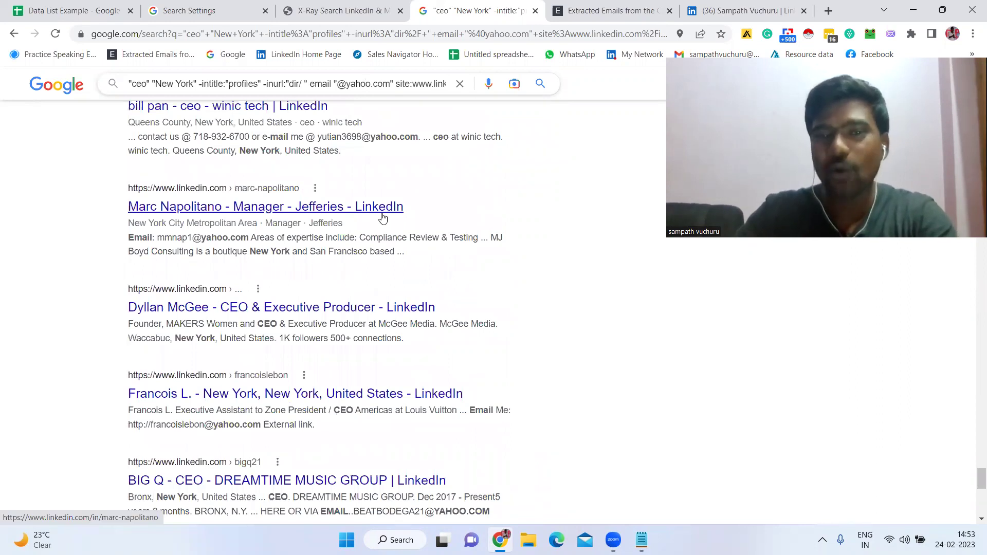
scroll(386, 242, "down", 10)
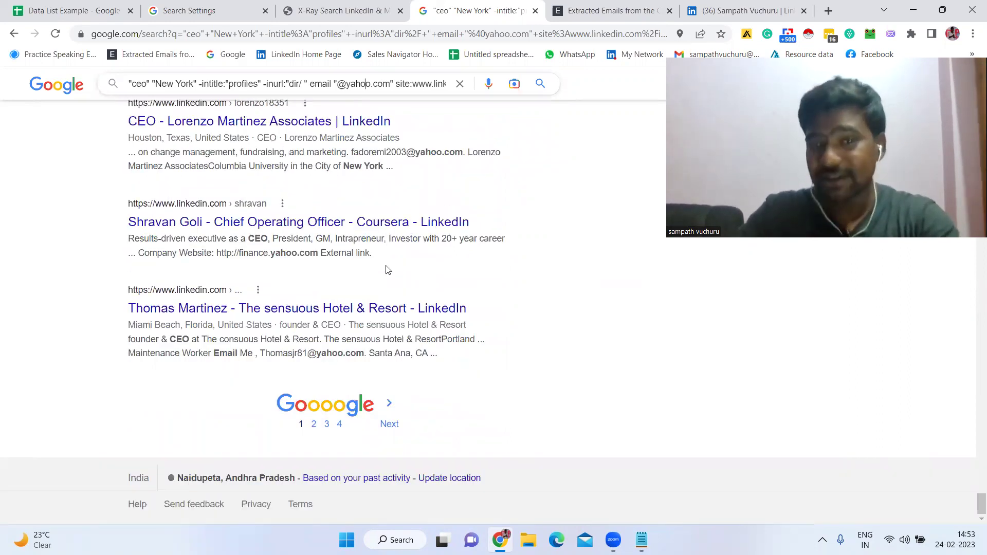
Step: Go back to Google's Search Settings and check the results-per-page option
left_click(205, 10)
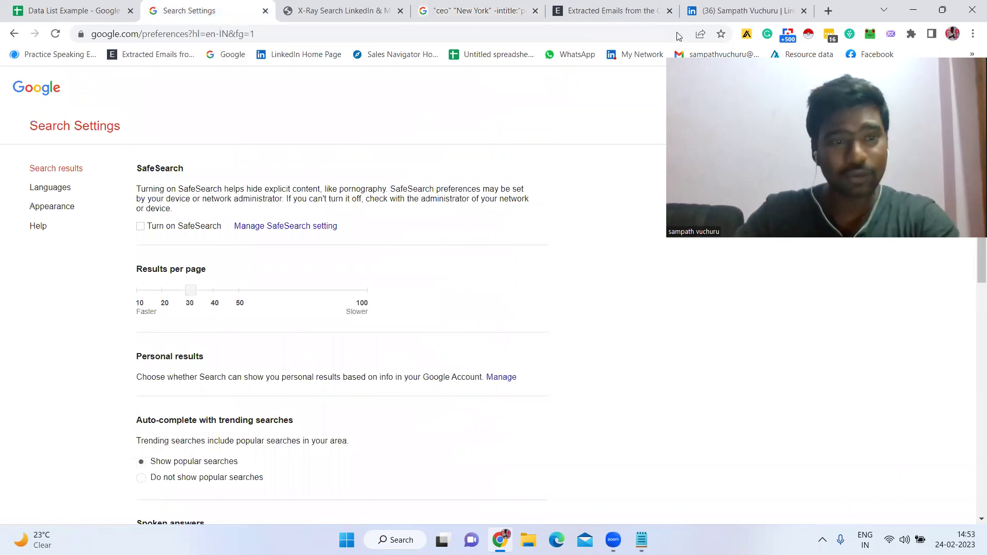
left_click(359, 296)
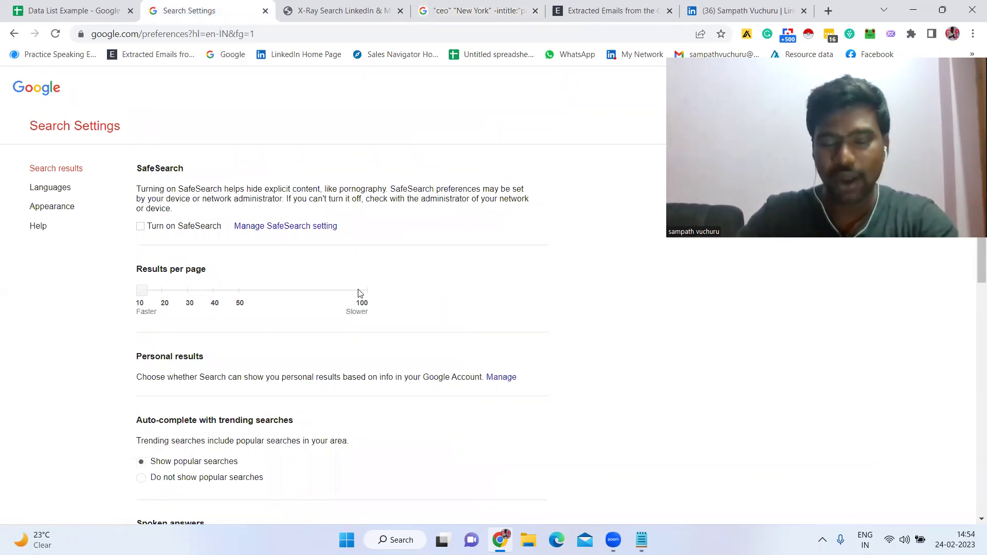
Step: Review the Recruit'em LinkedIn search form, covering the country, job title, location keywords and the profile search
left_click(352, 10)
left_click(91, 186)
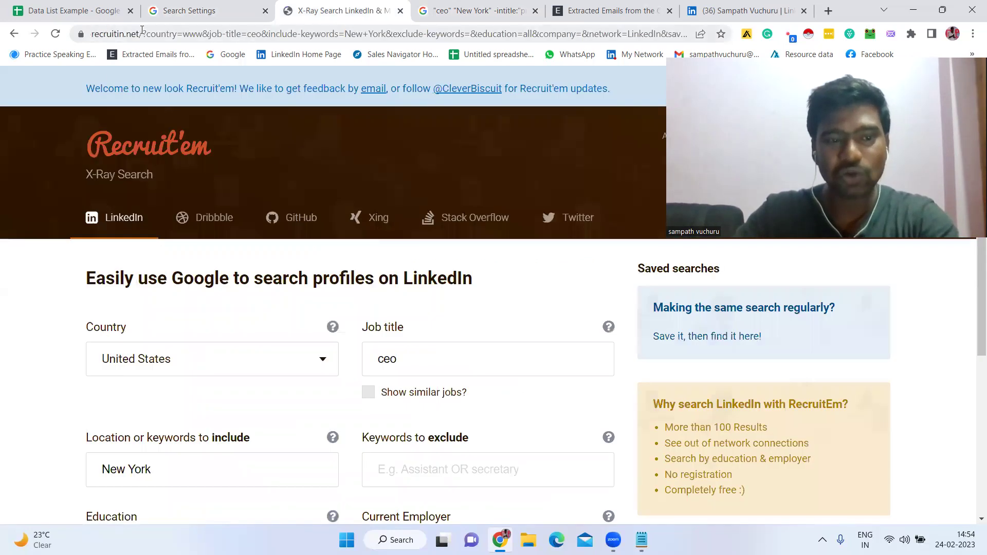
scroll(117, 122, "down", 4)
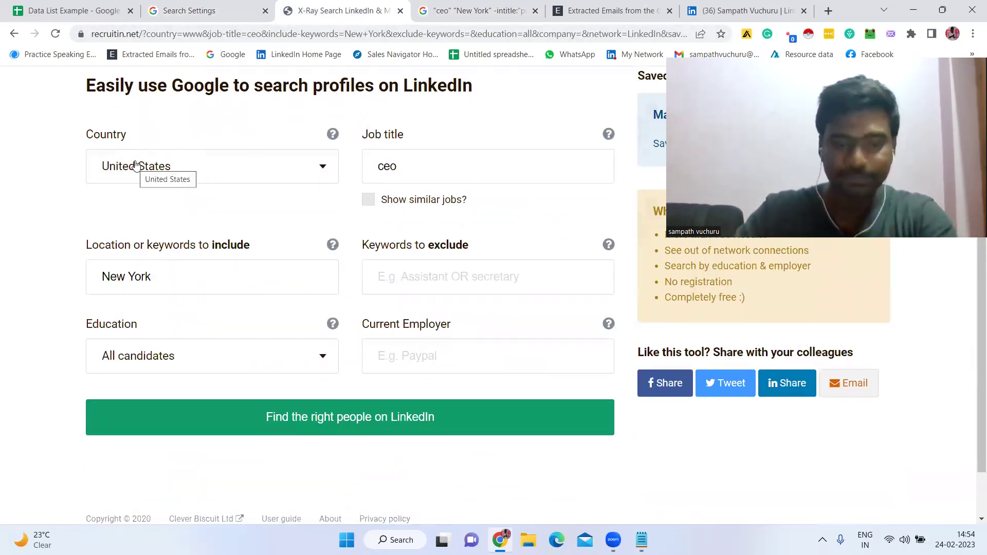
left_click(136, 166)
left_click(136, 166)
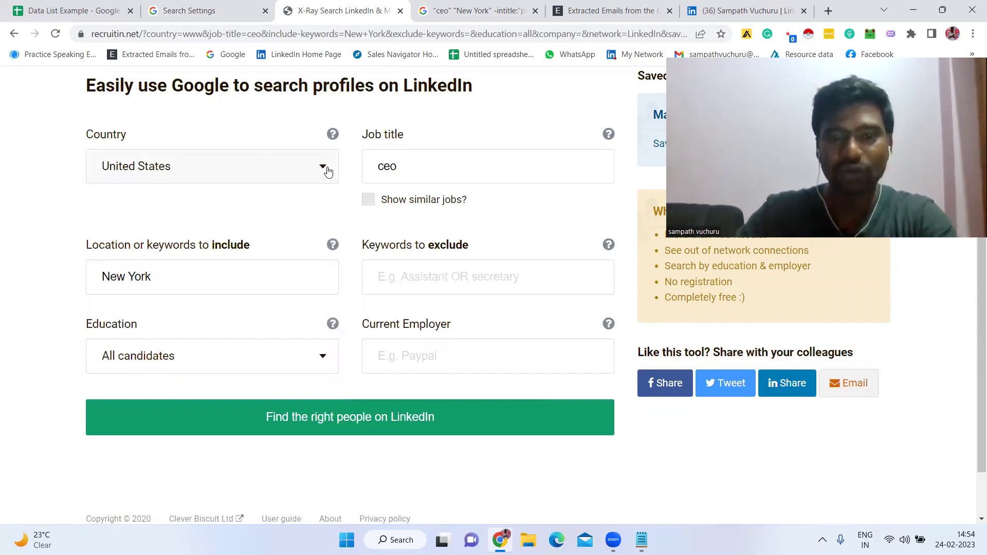
left_click_drag(396, 164, 353, 170)
left_click(297, 227)
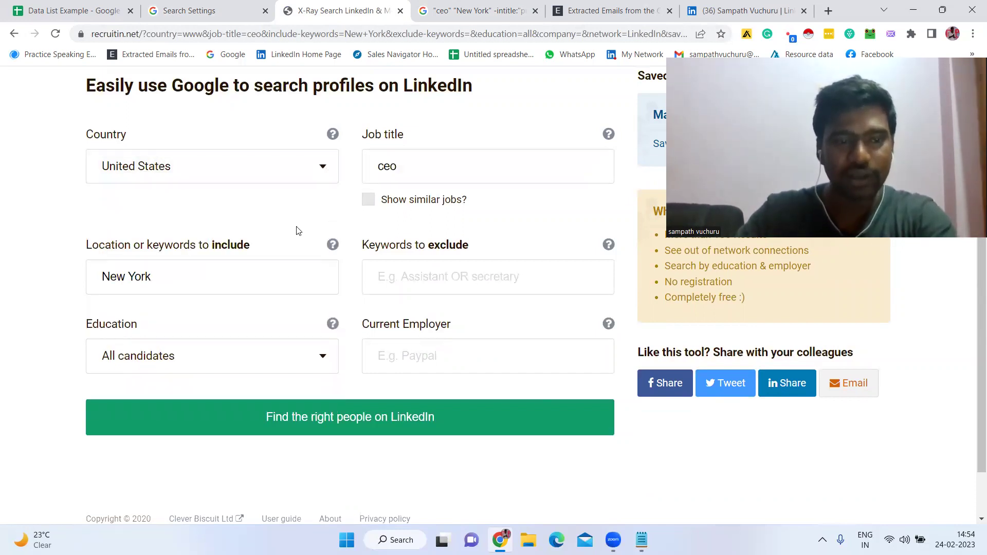
left_click(331, 424)
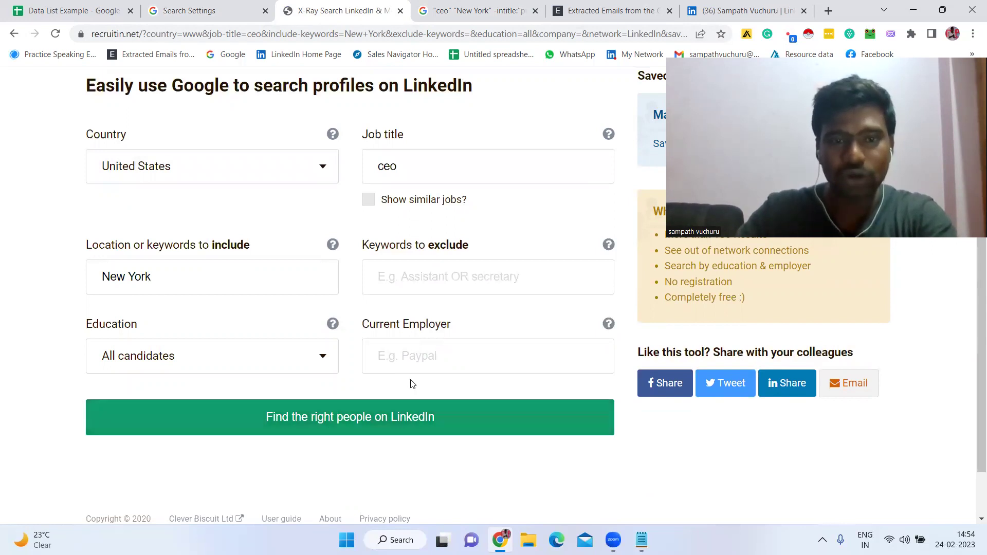
scroll(355, 216, "up", 10)
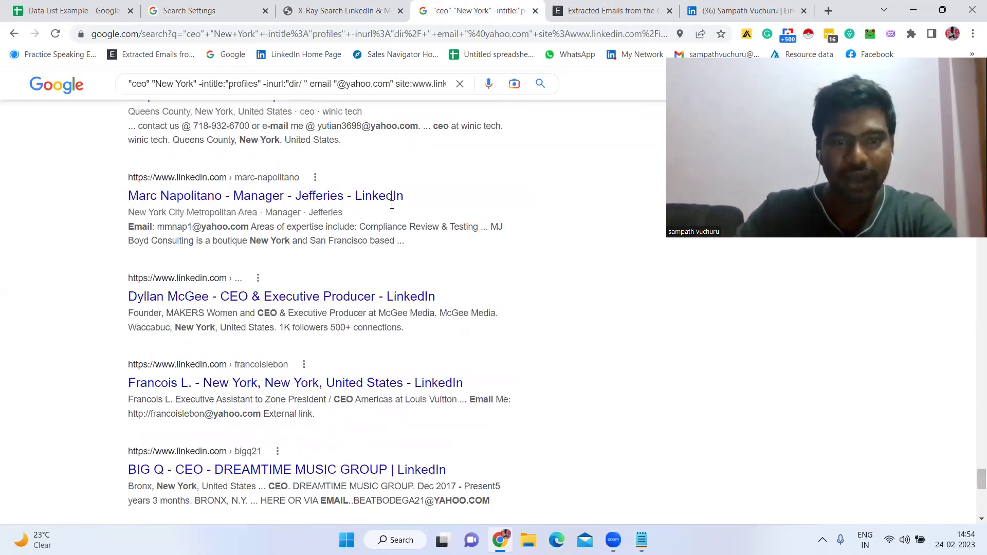
left_click_drag(334, 85, 392, 89)
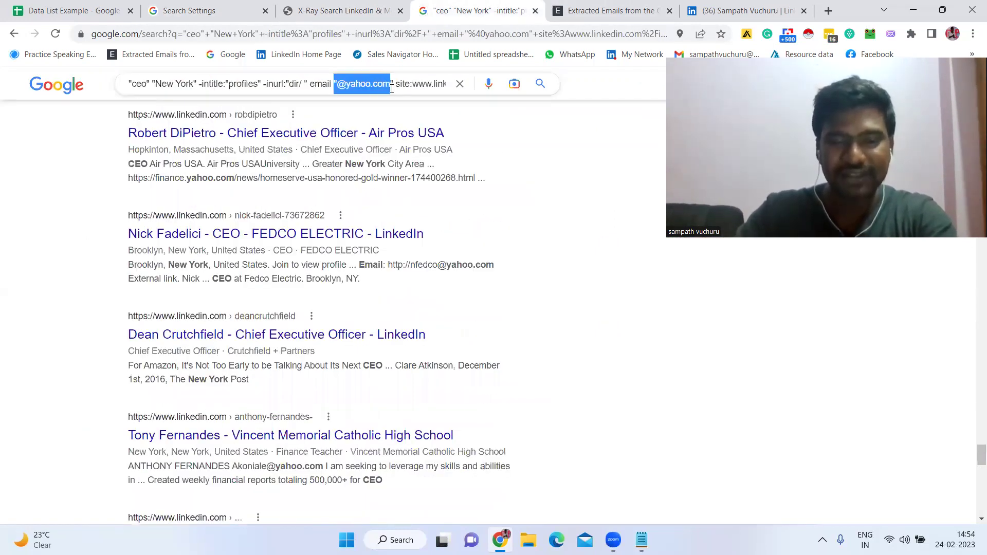